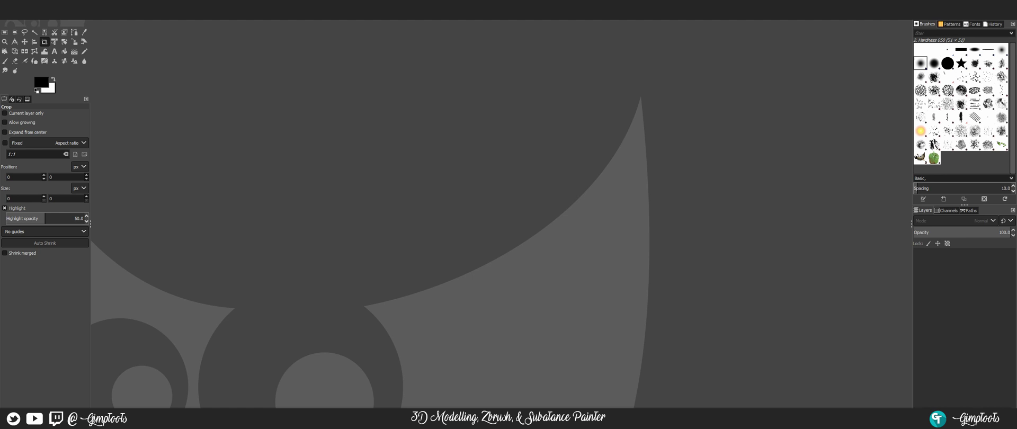
Switch to File Explorer and look for the GIMP folder in AppData\Local under the user's profile on drive C.
key("alt+Tab")
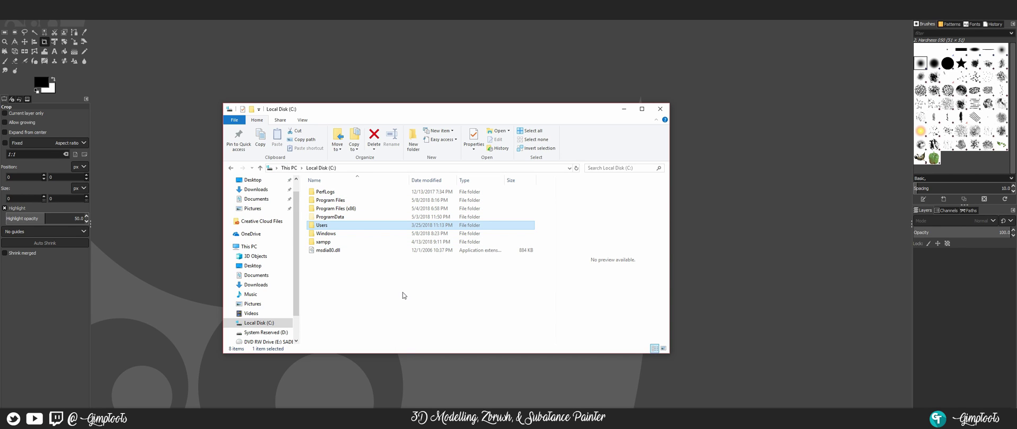
double_click(349, 228)
left_click(329, 211)
double_click(329, 209)
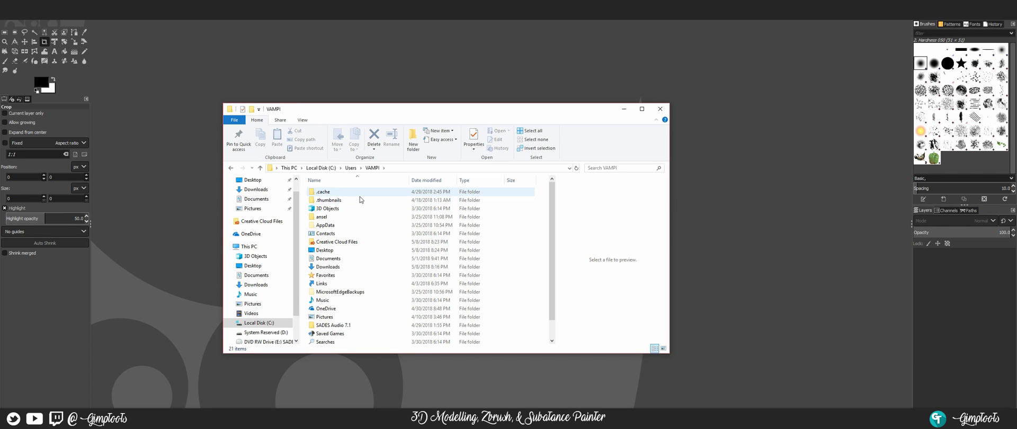
double_click(341, 226)
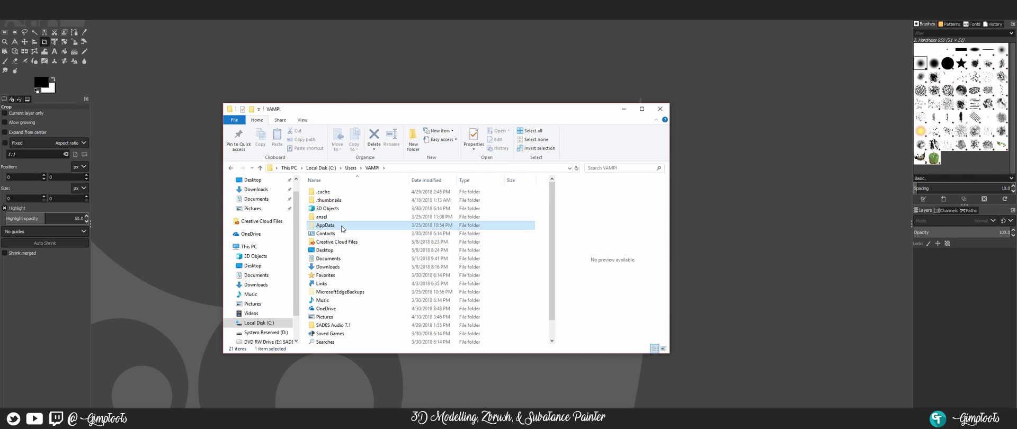
double_click(324, 191)
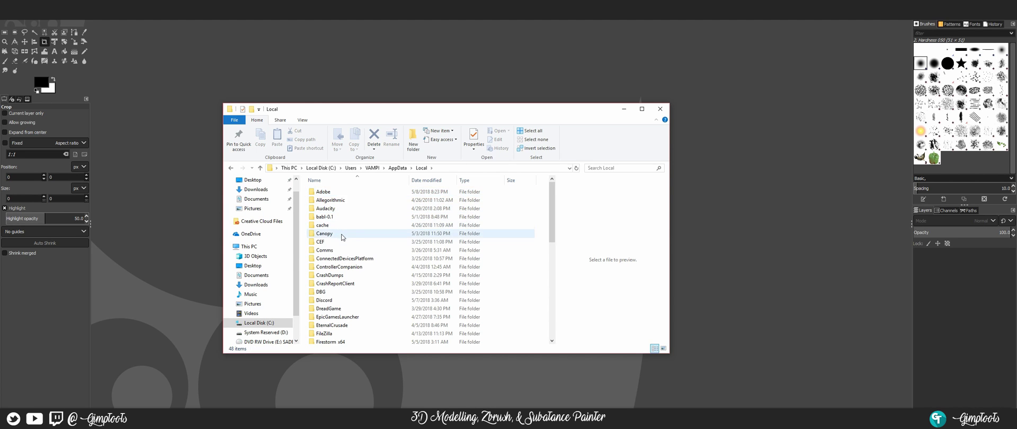
scroll(334, 210, "down", 1)
scroll(337, 222, "down", 2)
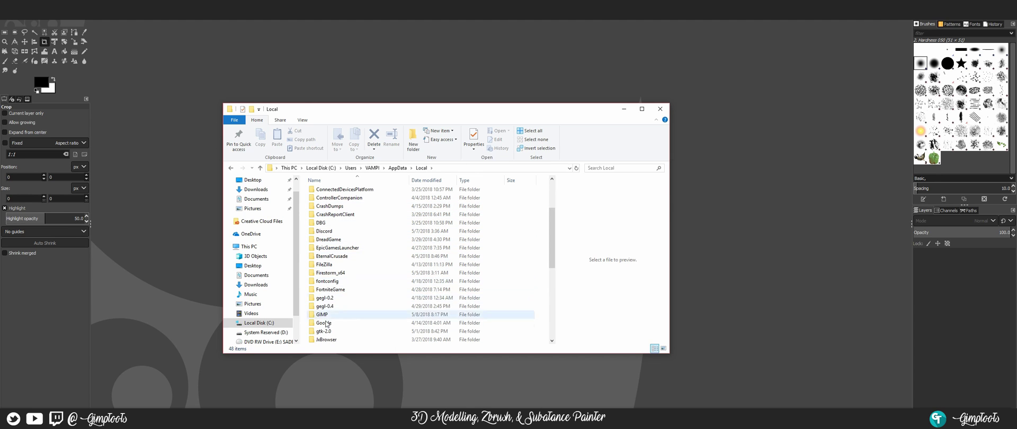
scroll(355, 302, "down", 2)
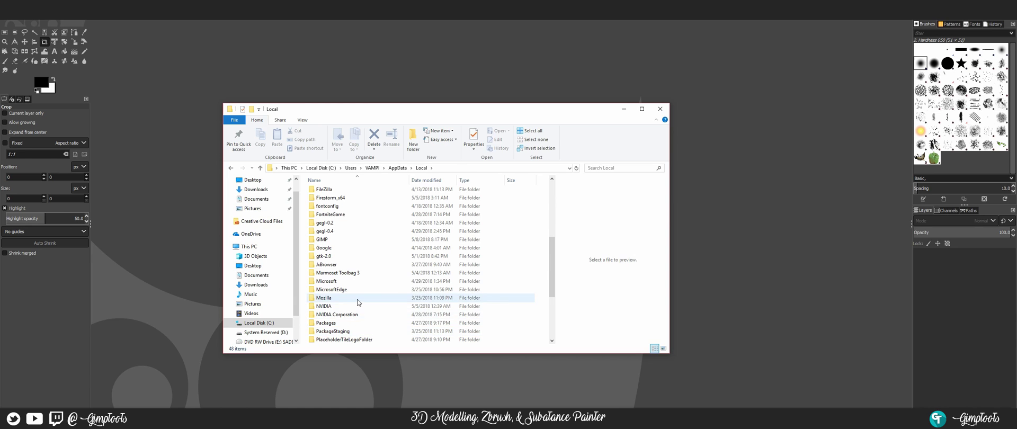
scroll(363, 284, "down", 1)
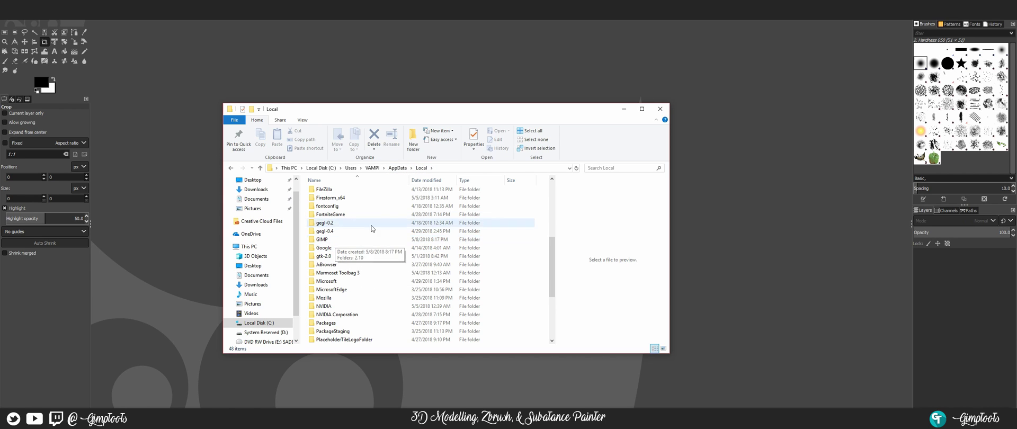
Go back to AppData and look through its Roaming folder for the GIMP folder.
left_click(397, 168)
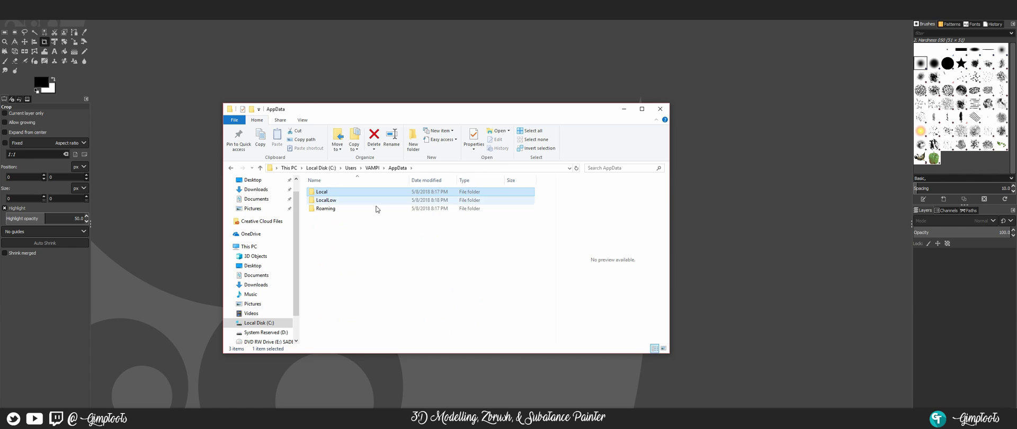
double_click(332, 207)
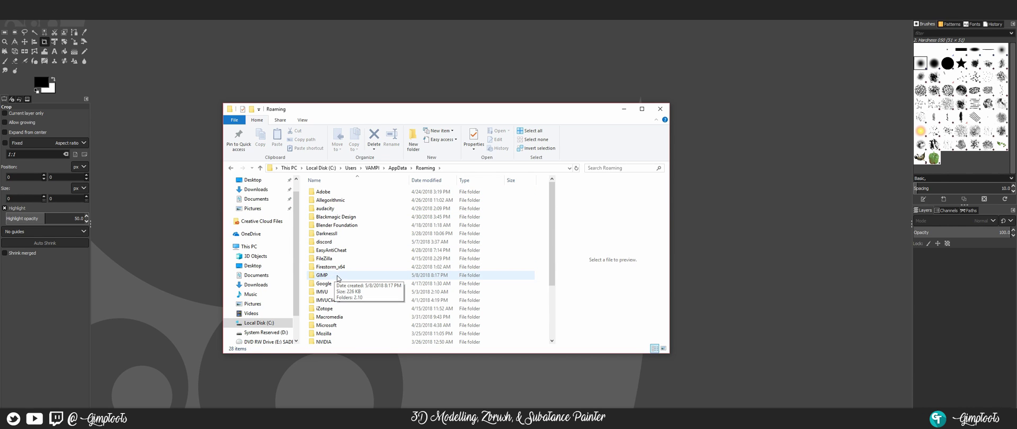
scroll(353, 293, "down", 3)
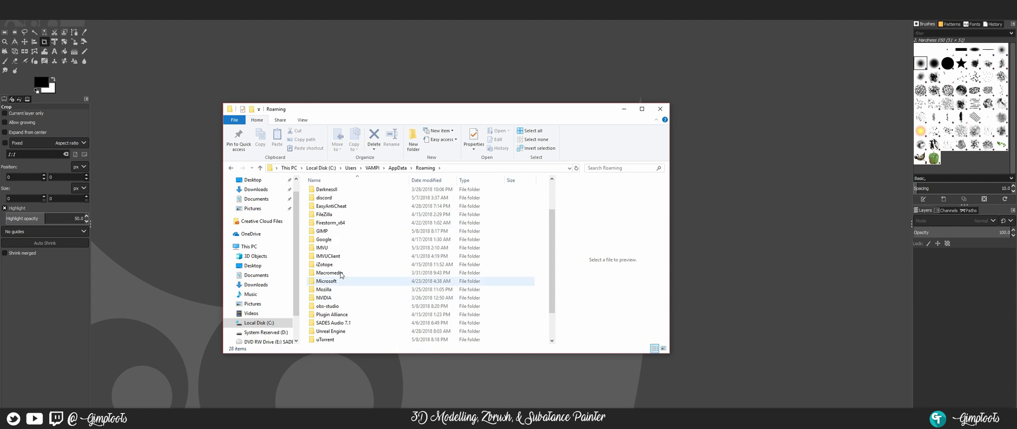
scroll(367, 317, "up", 3)
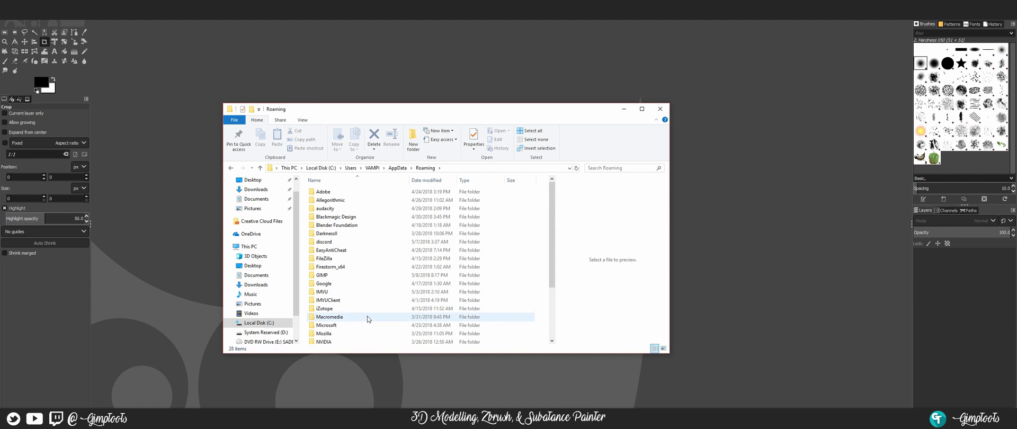
scroll(361, 249, "down", 3)
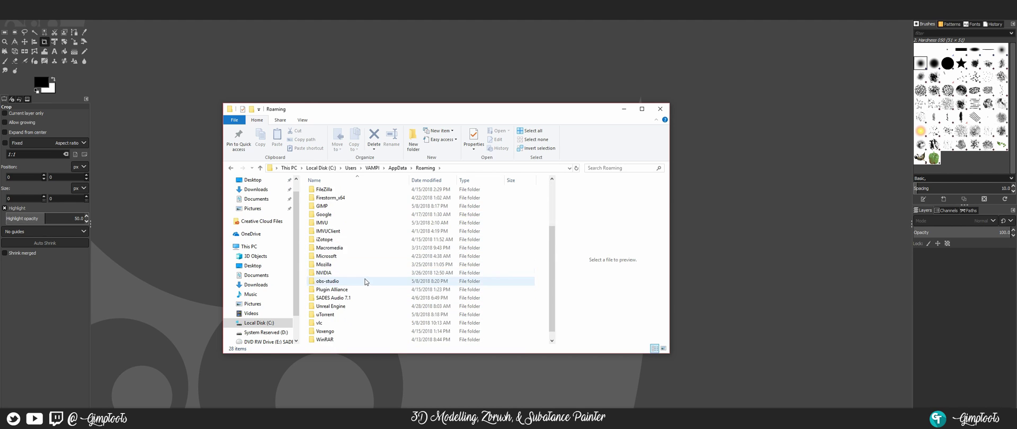
Return to the root of drive C and look for the GIMP 2 folder in Program Files.
left_click(374, 168)
left_click(270, 322)
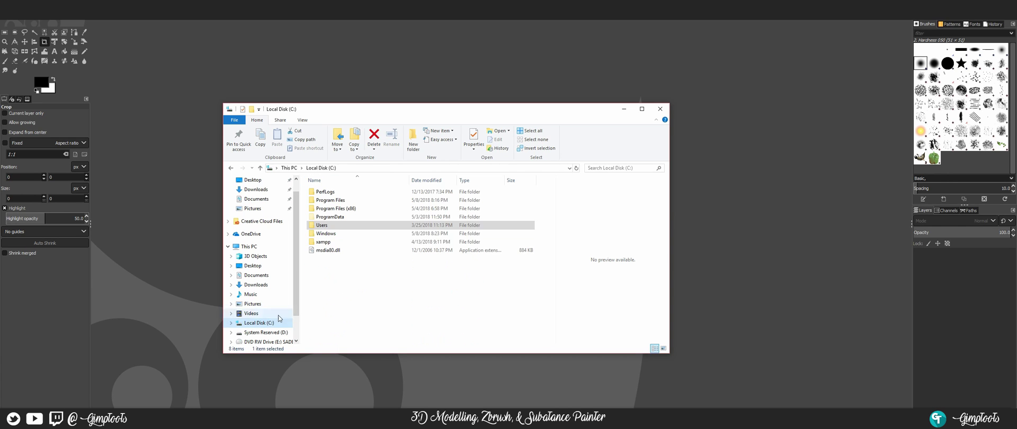
double_click(334, 200)
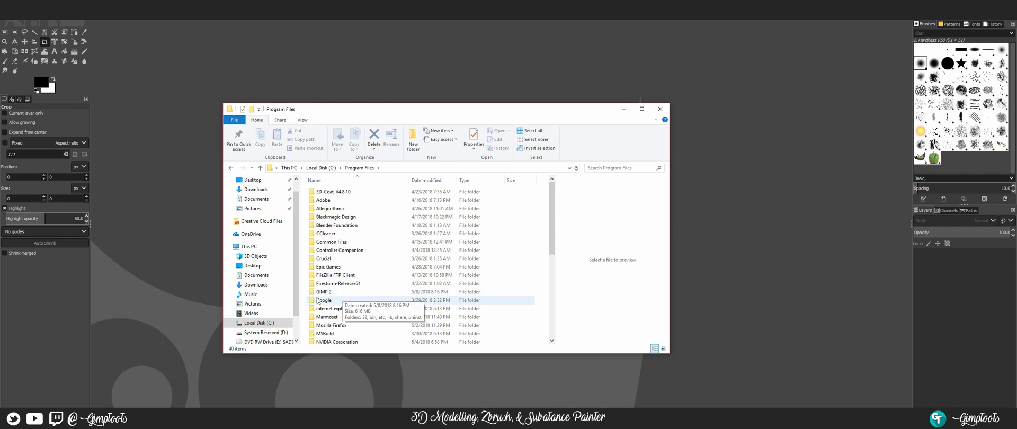
scroll(353, 228, "down", 7)
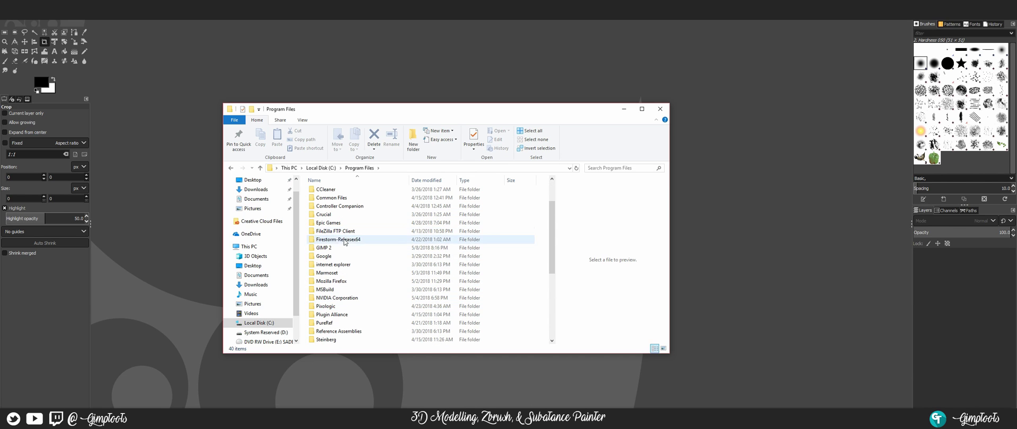
scroll(352, 290, "up", 7)
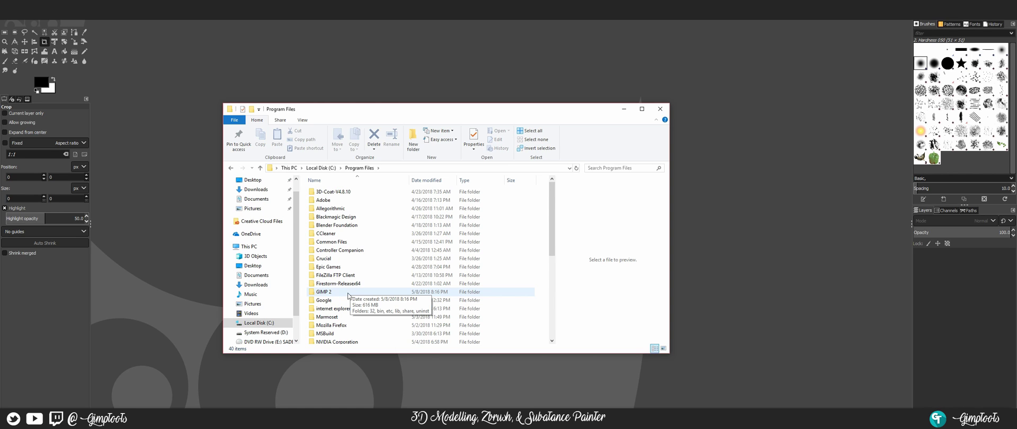
Check Program Files (x86) on drive C for a GIMP folder, and minimize File Explorer to return to GIMP.
left_click(321, 168)
double_click(336, 208)
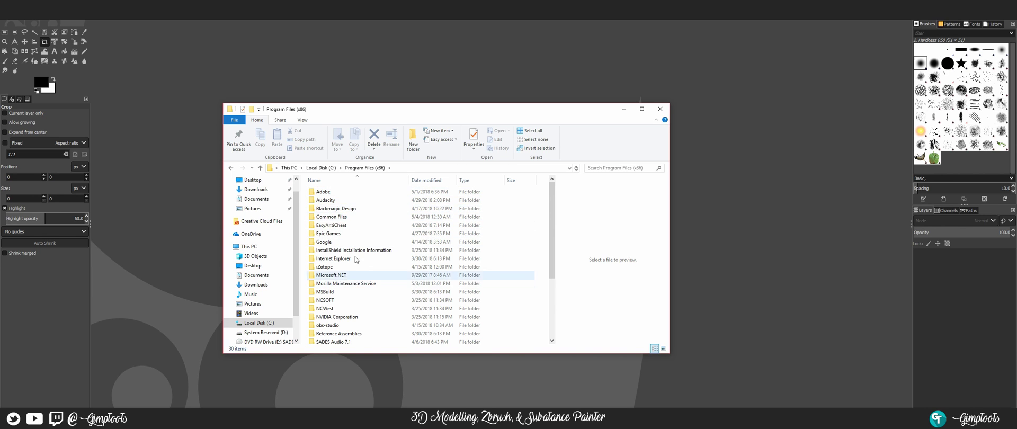
scroll(352, 280, "down", 2)
scroll(360, 307, "up", 2)
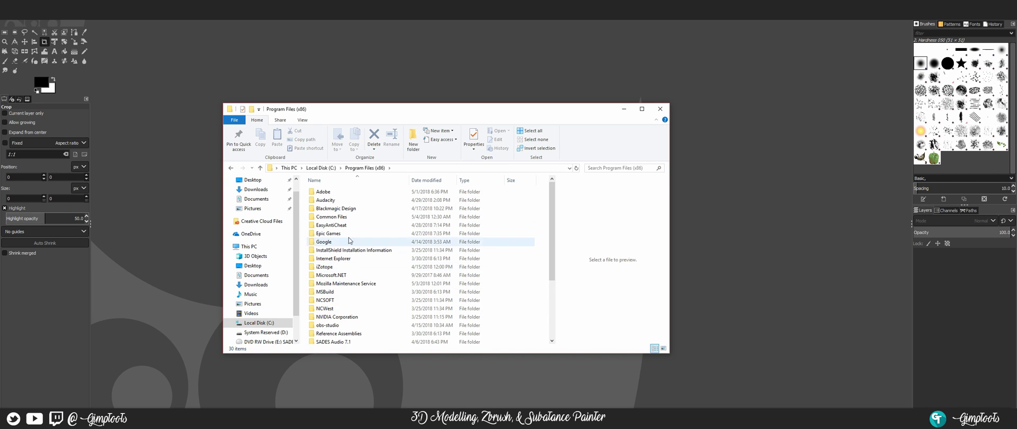
mouse_move(340, 217)
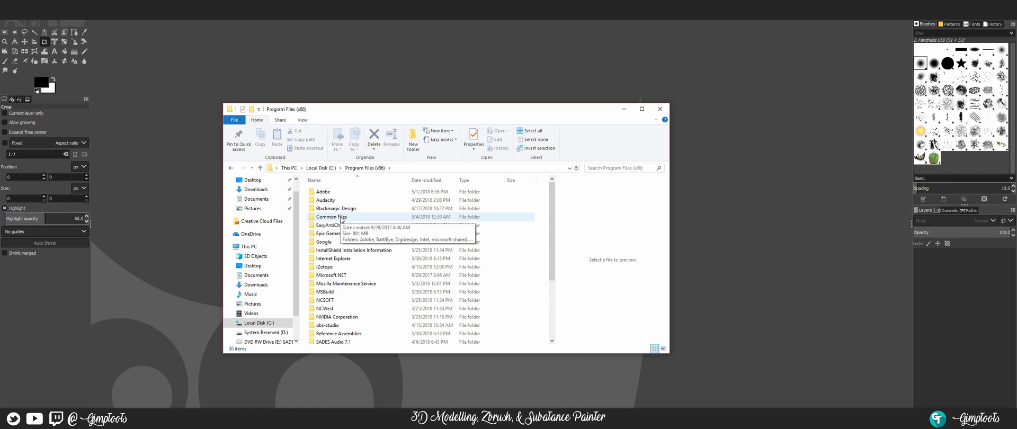
left_click(625, 109)
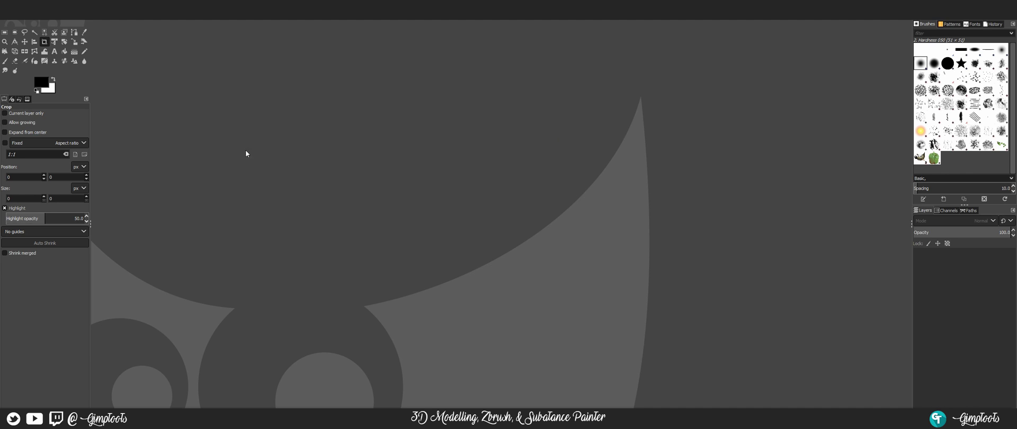
Look through the Tool Options, Devices, Undo and Images dialogs docked below the toolbox.
left_click(19, 99)
left_click(26, 99)
left_click(12, 99)
left_click(4, 99)
left_click(19, 99)
left_click(27, 100)
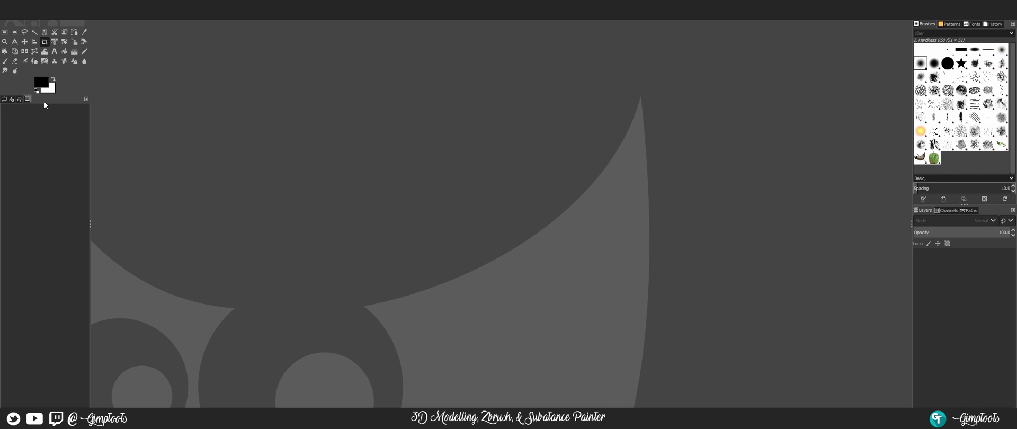
left_click(11, 100)
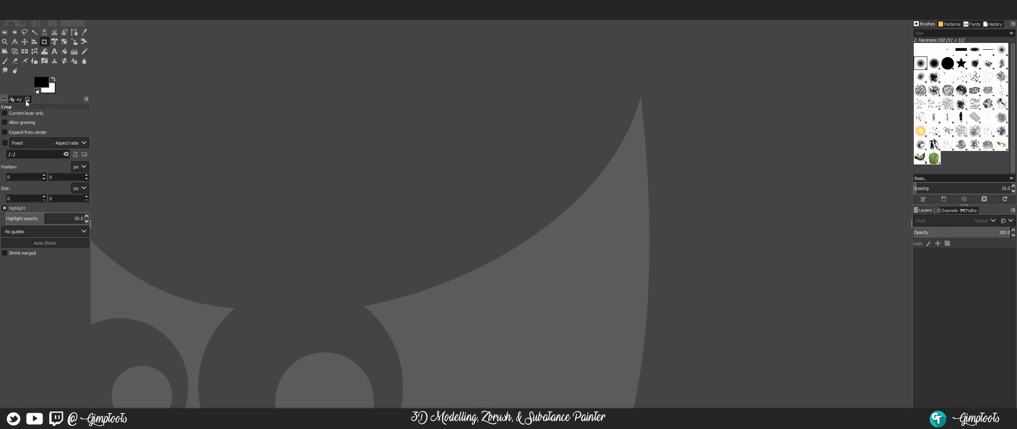
Close the Tool Options, Devices, Undo and Images dialogs below the toolbox, and narrow the toolbox to two columns.
left_click(87, 98)
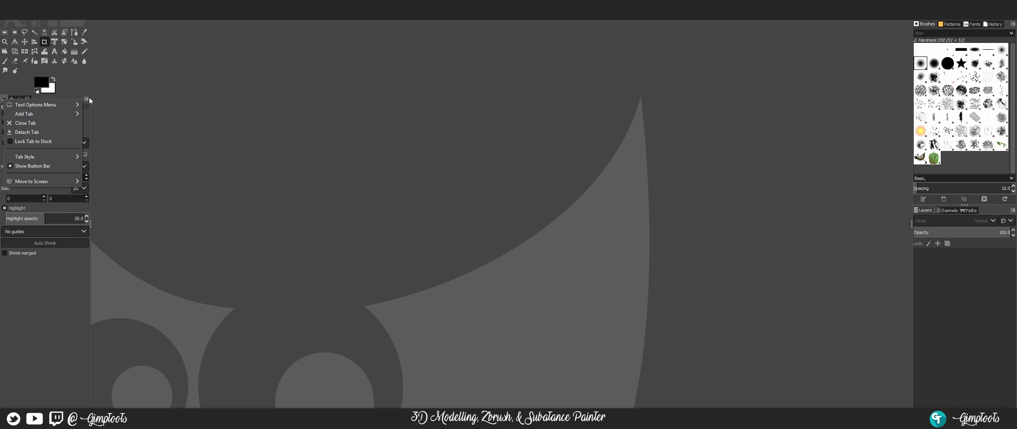
left_click(37, 123)
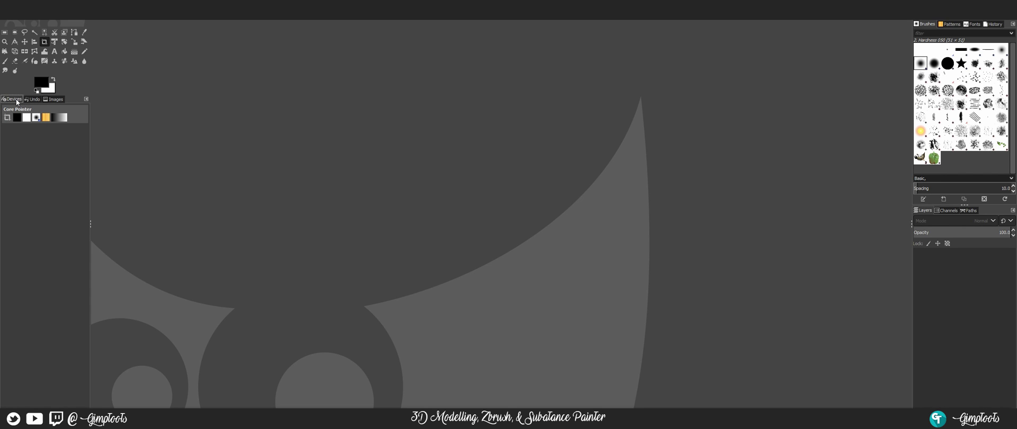
left_click(86, 99)
left_click(42, 123)
left_click(86, 99)
left_click(47, 122)
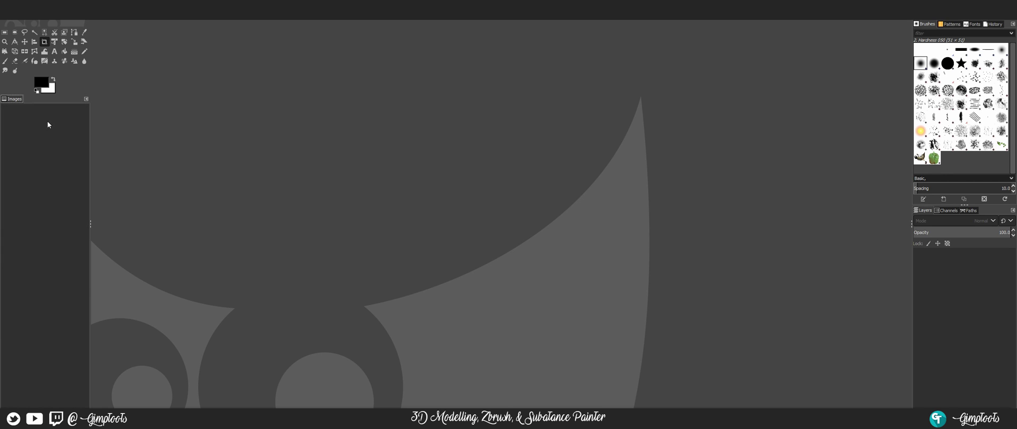
left_click(87, 99)
left_click(45, 123)
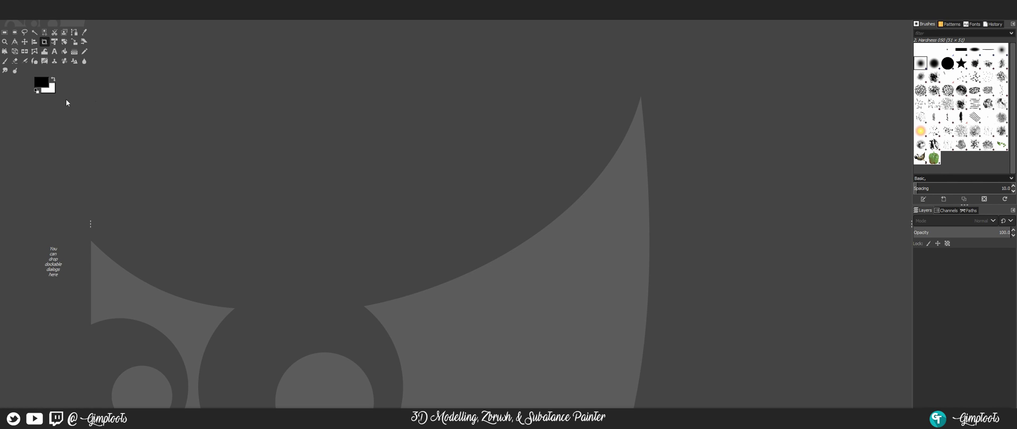
left_click_drag(90, 224, 23, 227)
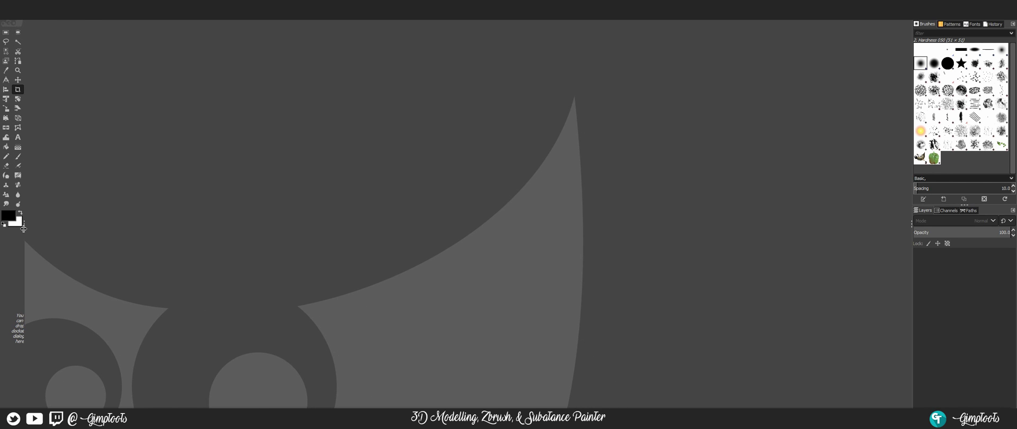
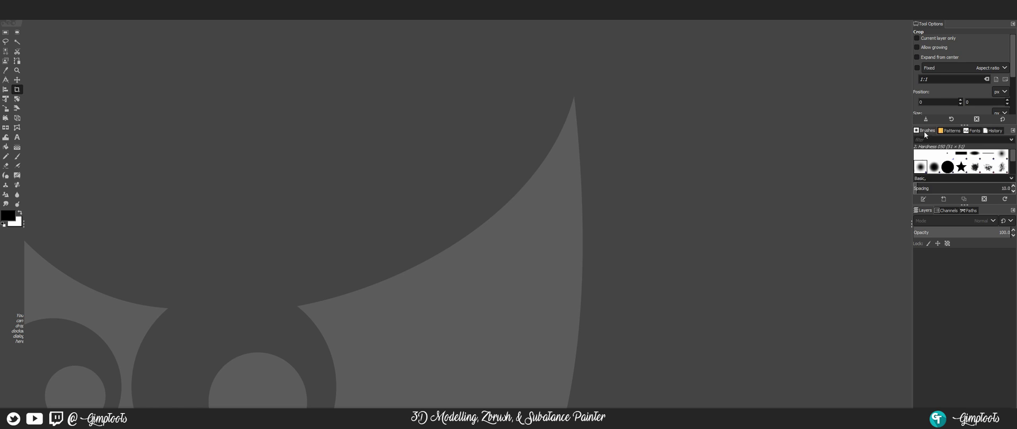
Dock Brushes in its own group above Tool Options, and close the Patterns, Fonts and Document History dialogs.
mouse_move(924, 130)
left_mouse_down()
mouse_move(953, 24)
mouse_move(950, 139)
mouse_move(933, 227)
mouse_move(923, 133)
mouse_move(940, 144)
left_mouse_up()
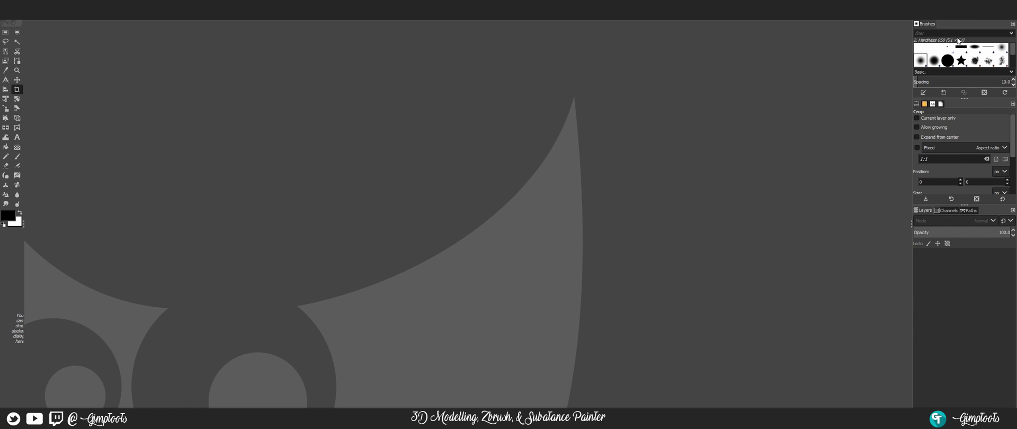
left_click(941, 104)
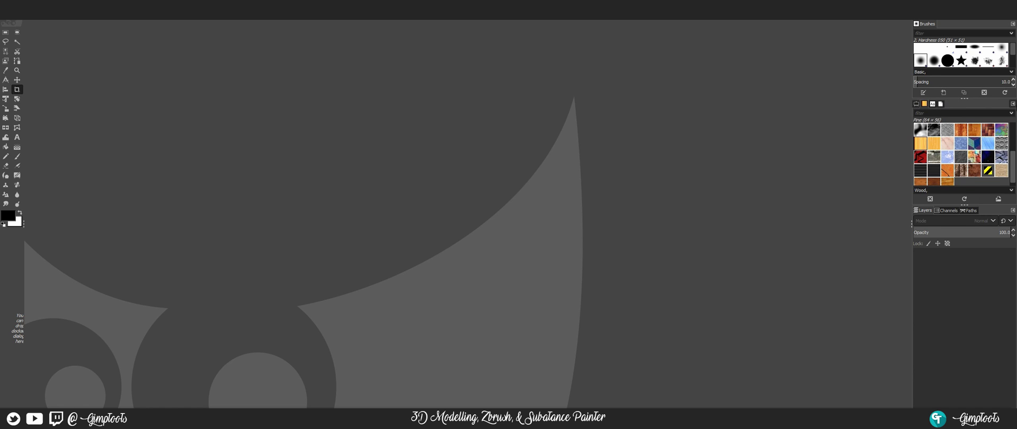
left_click(1013, 104)
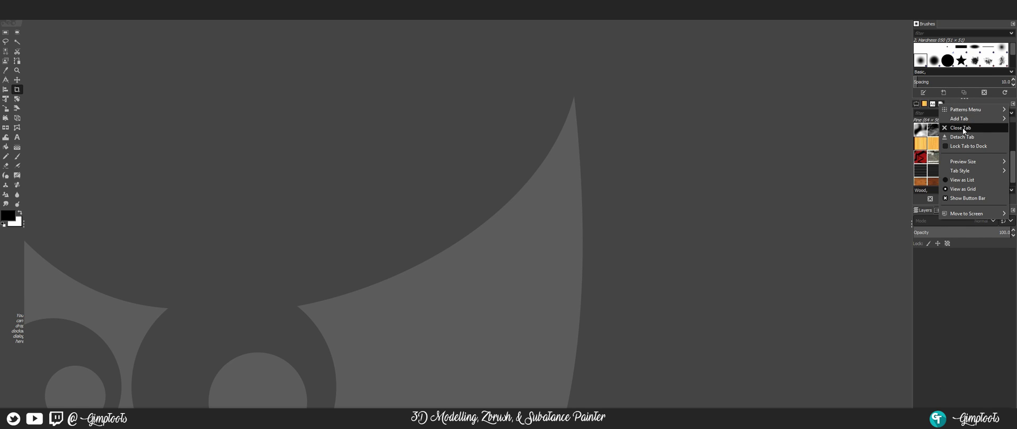
left_click(961, 128)
left_click(1013, 104)
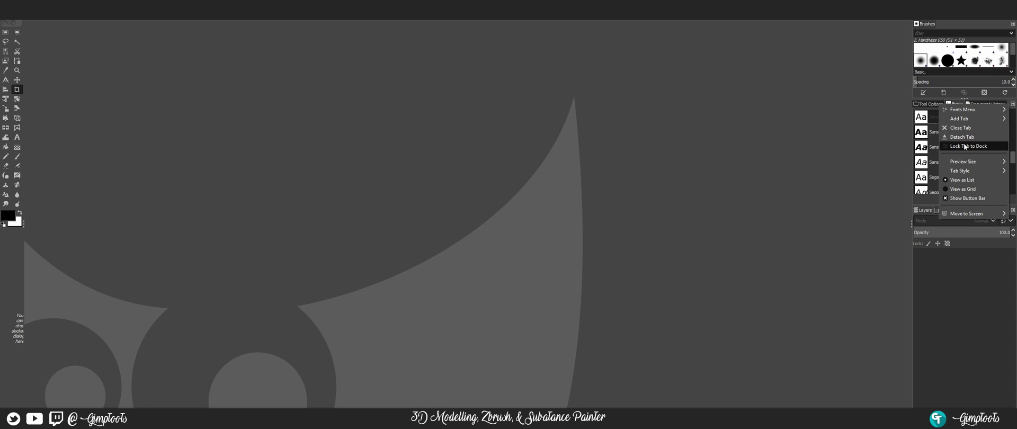
left_click(960, 127)
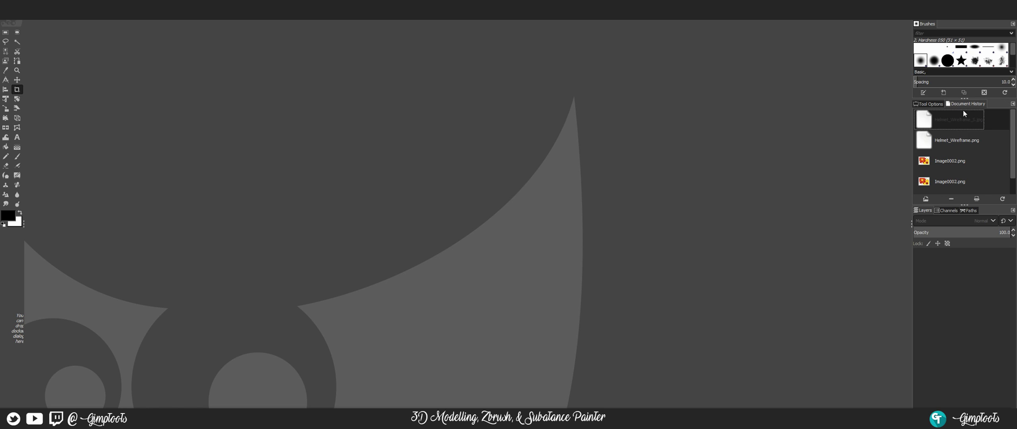
left_click(1013, 104)
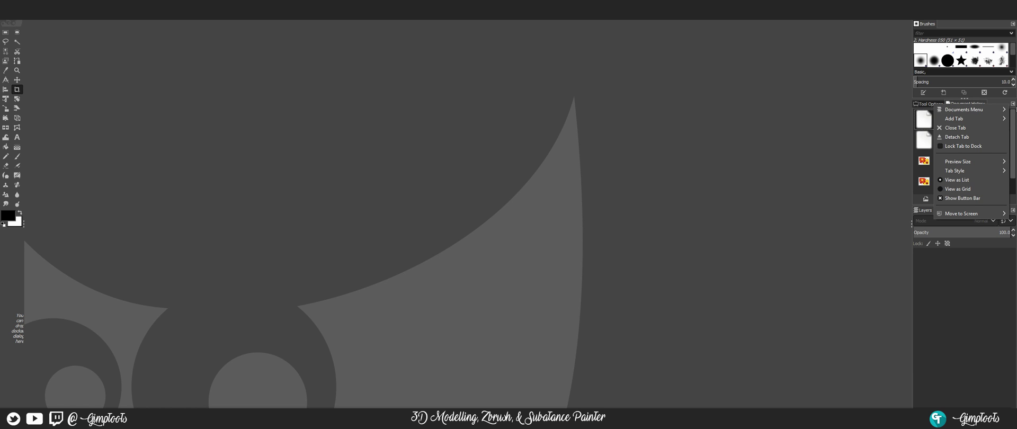
left_click(962, 127)
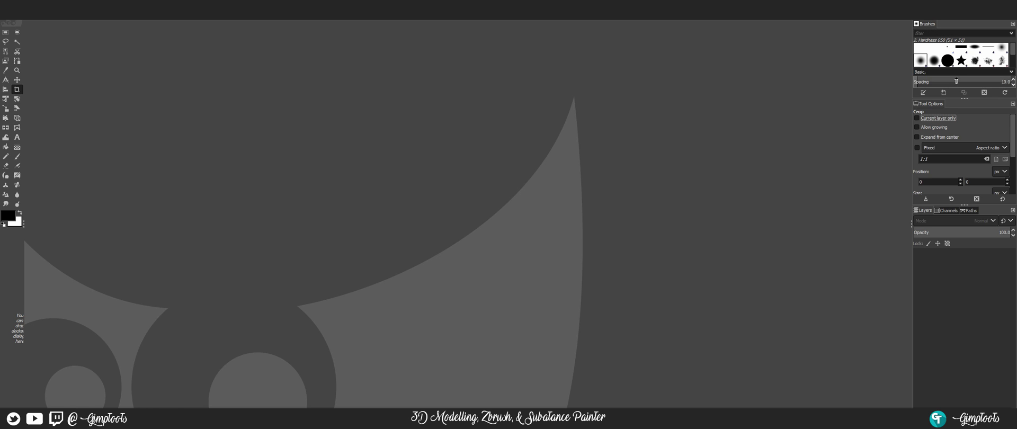
Add the Navigation dialog to the Brushes dock group and place its tab before Brushes.
left_click(1012, 23)
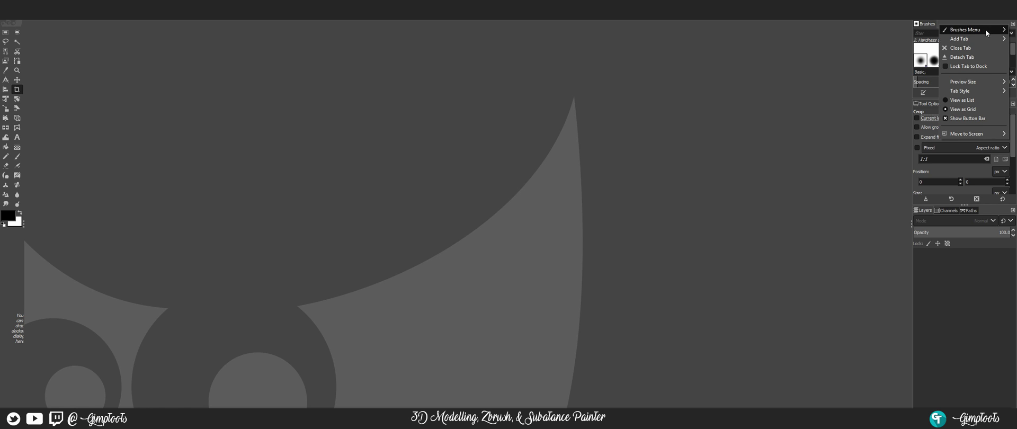
mouse_move(970, 38)
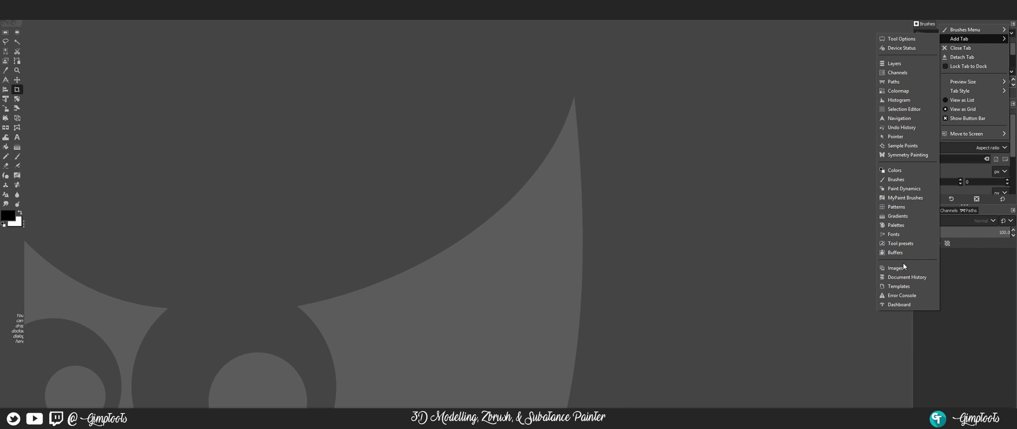
left_click(899, 119)
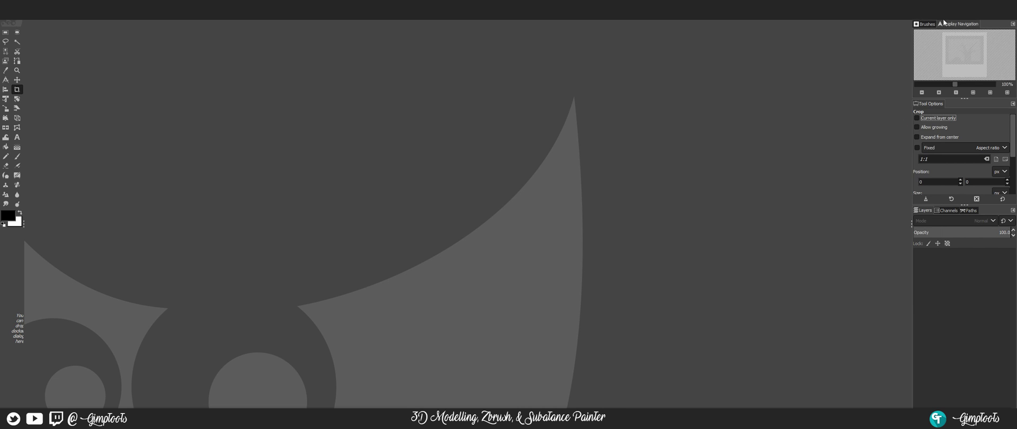
left_click_drag(946, 24, 932, 25)
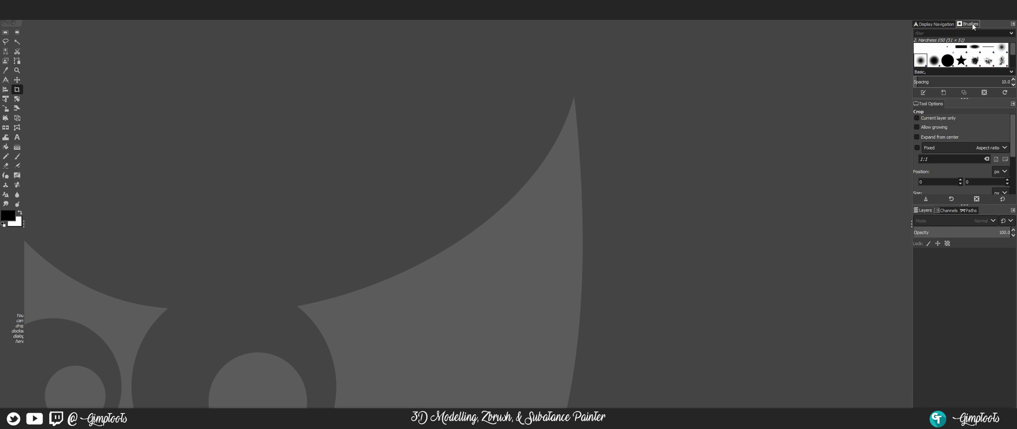
Add Undo History between Navigation and Brushes, and close the Brushes dialog.
left_click(1012, 24)
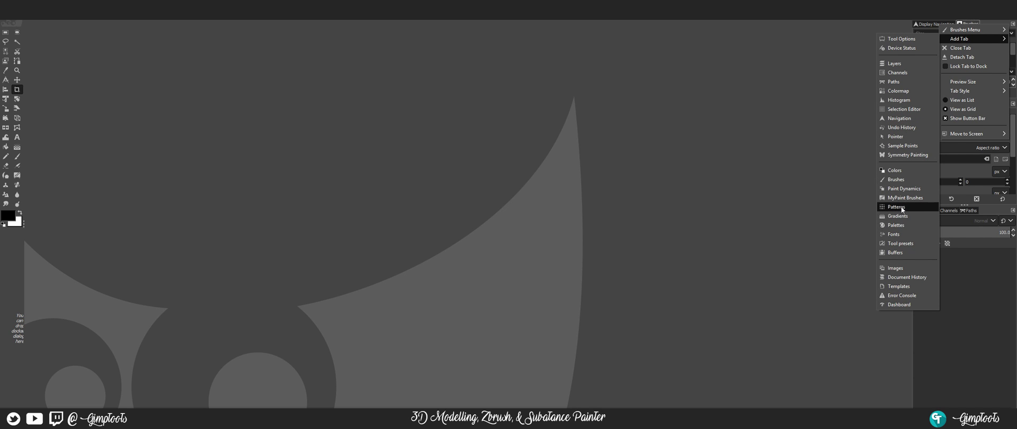
left_click(901, 127)
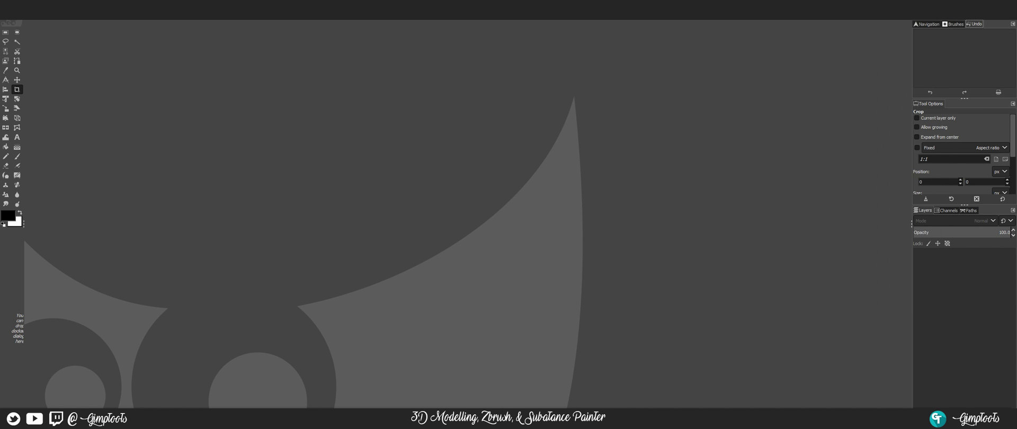
left_click_drag(965, 21, 1010, 24)
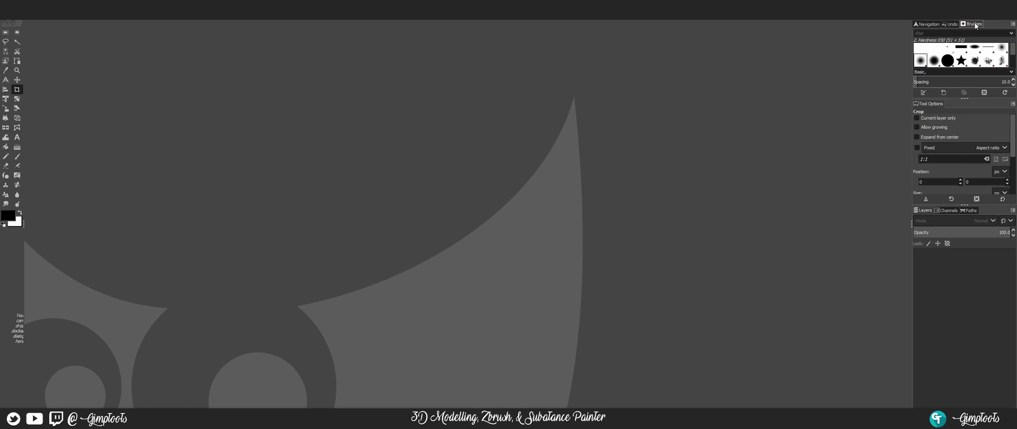
left_click(1011, 23)
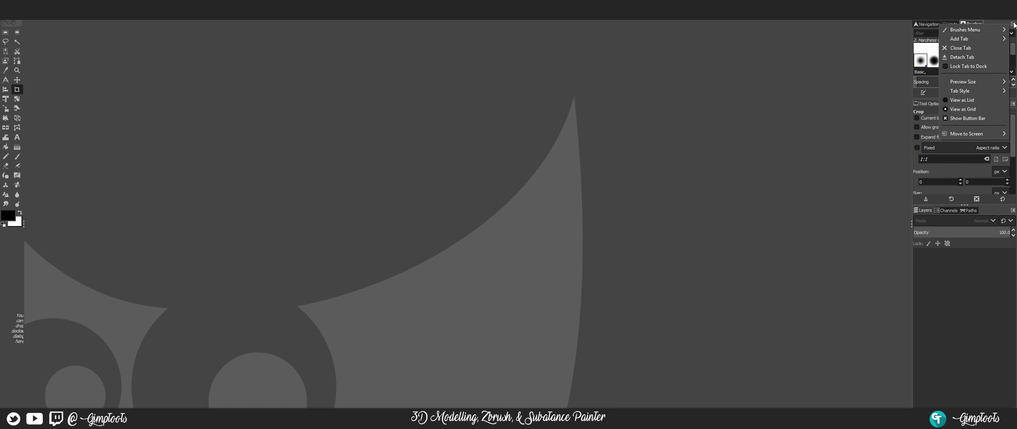
left_click(960, 48)
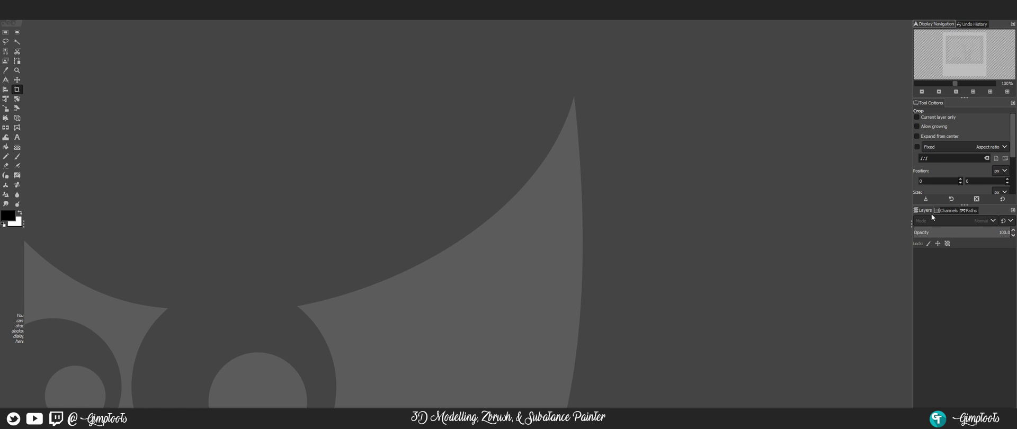
Keep Layers as the displayed dialog in its group, and enlarge the docks above it while widening the whole dock column.
left_click(966, 210)
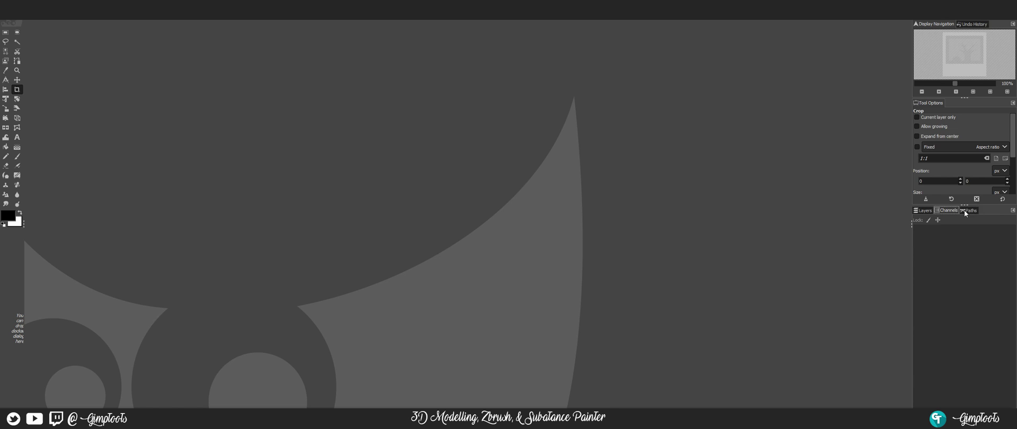
left_click(923, 210)
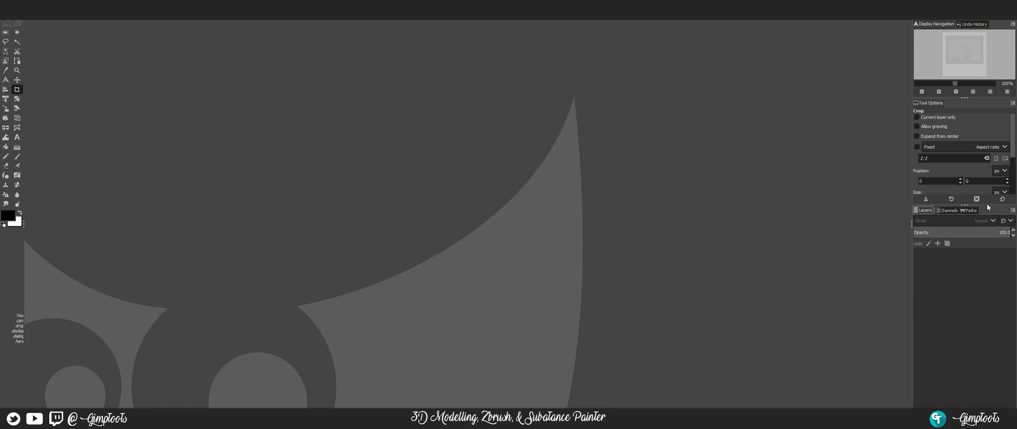
left_click_drag(987, 205, 976, 250)
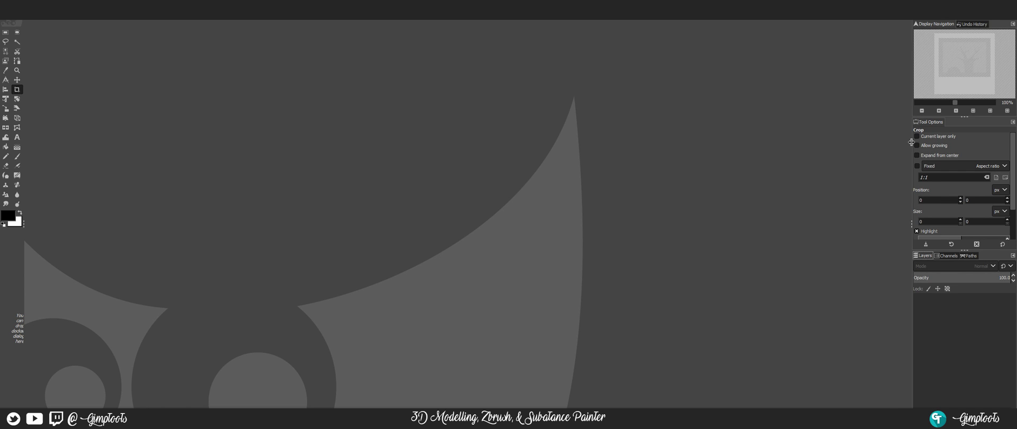
left_click_drag(911, 141, 888, 143)
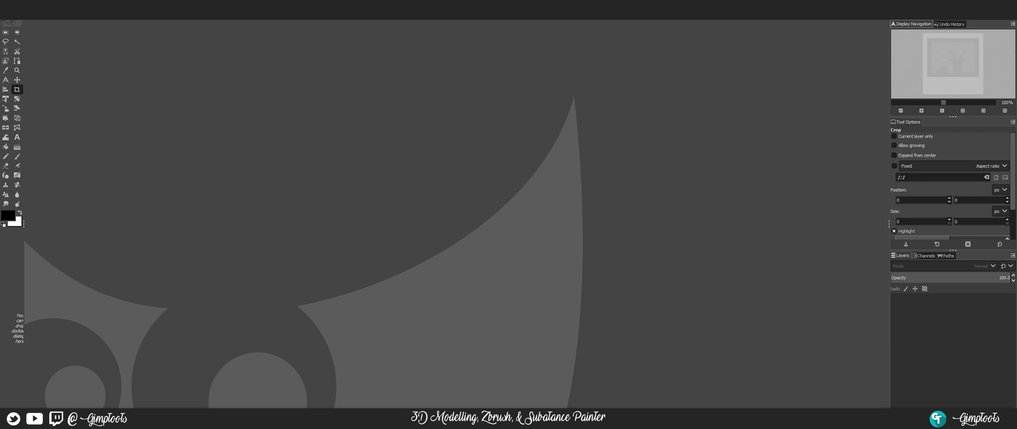
Switch to the browser and look through the G'MIC download page for the GIMP 2.10 and 2.8 plug-in options.
key("alt+Tab")
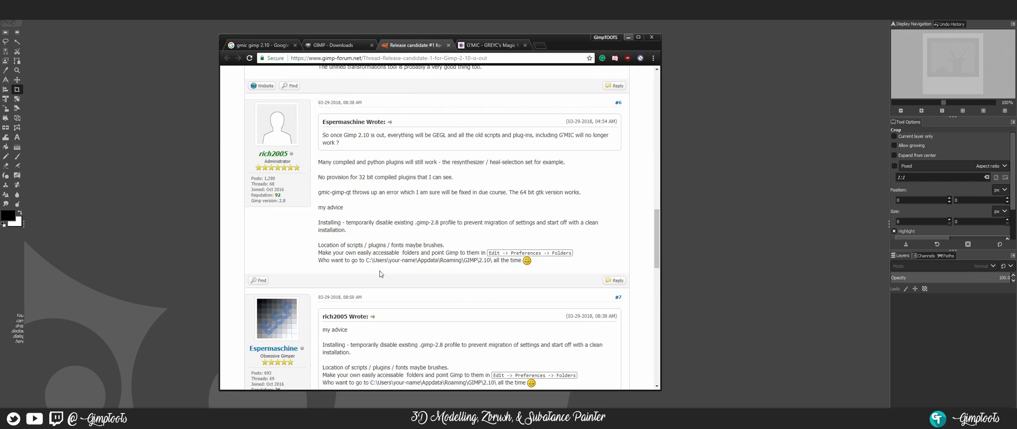
key("ctrl+Tab")
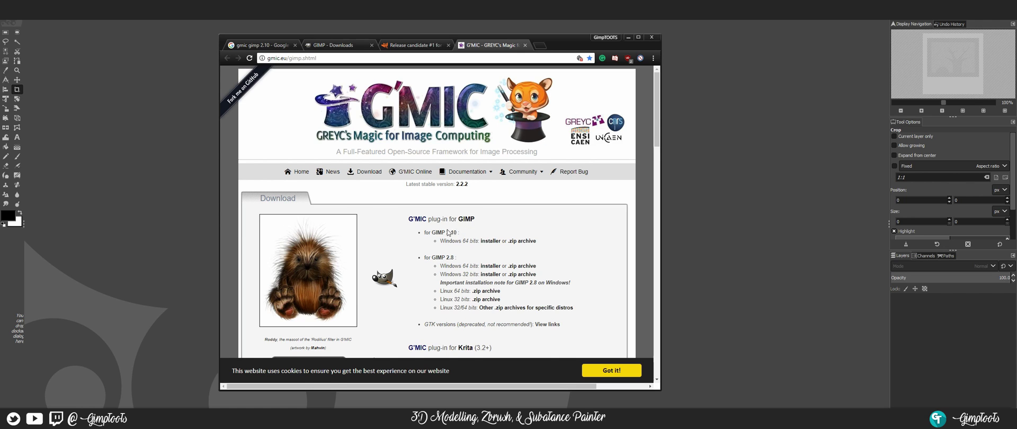
scroll(436, 223, "down", 1)
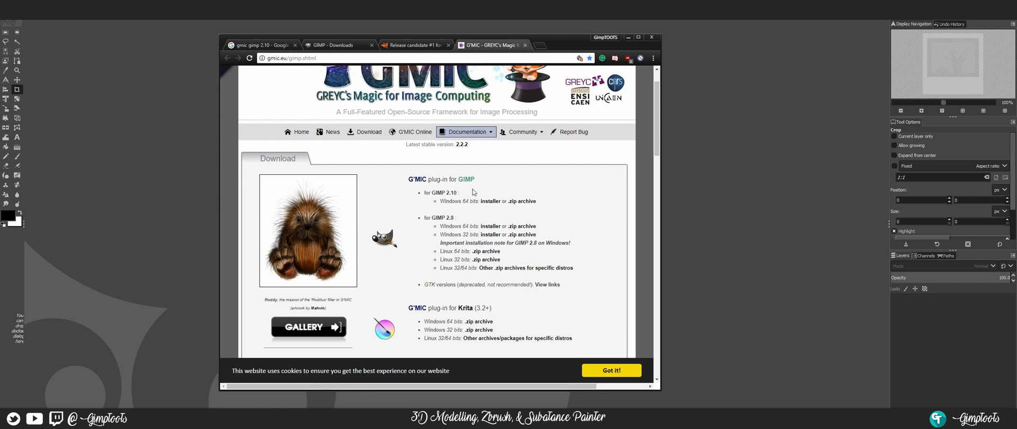
scroll(494, 221, "down", 3)
scroll(477, 185, "up", 10)
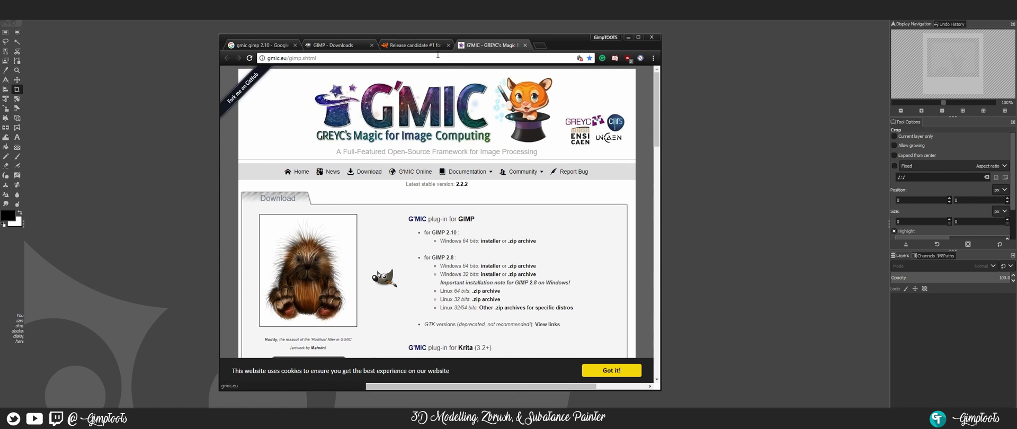
Read forum replies #6 to #9 in the GIMP 2.10 release candidate thread for advice on installing alongside version 2.8.
left_click(408, 47)
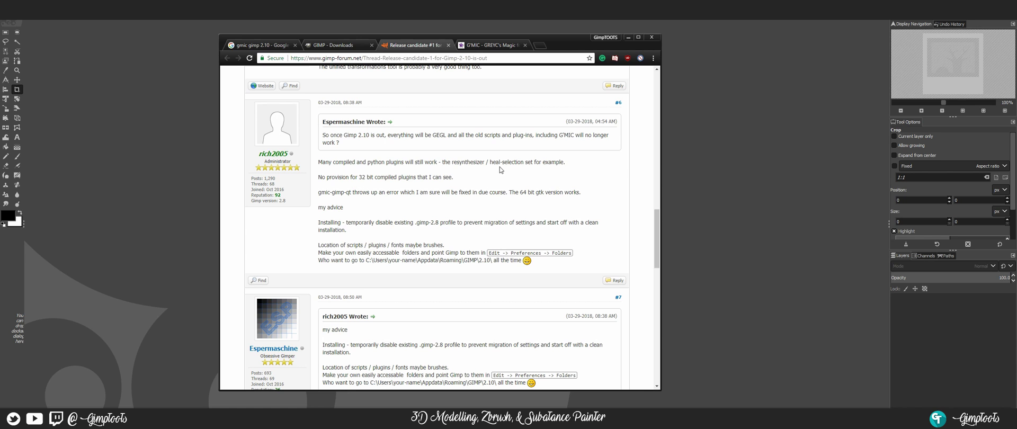
scroll(423, 200, "down", 4)
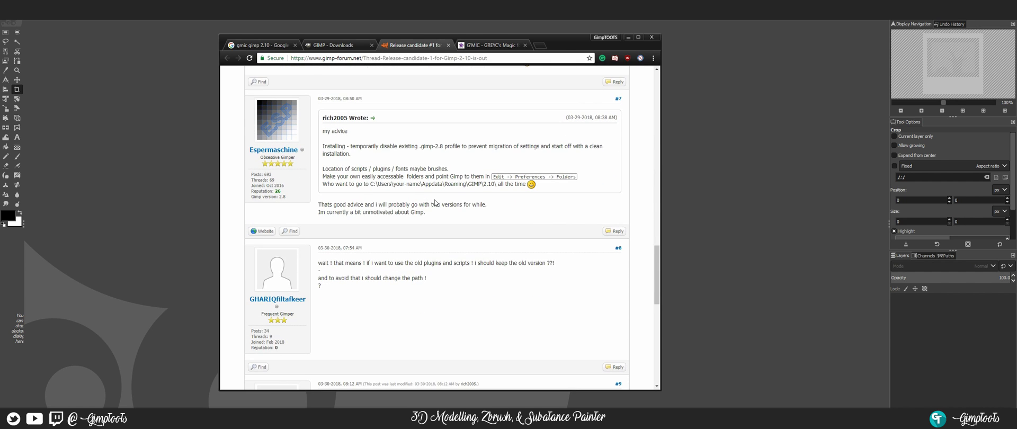
scroll(434, 203, "up", 1)
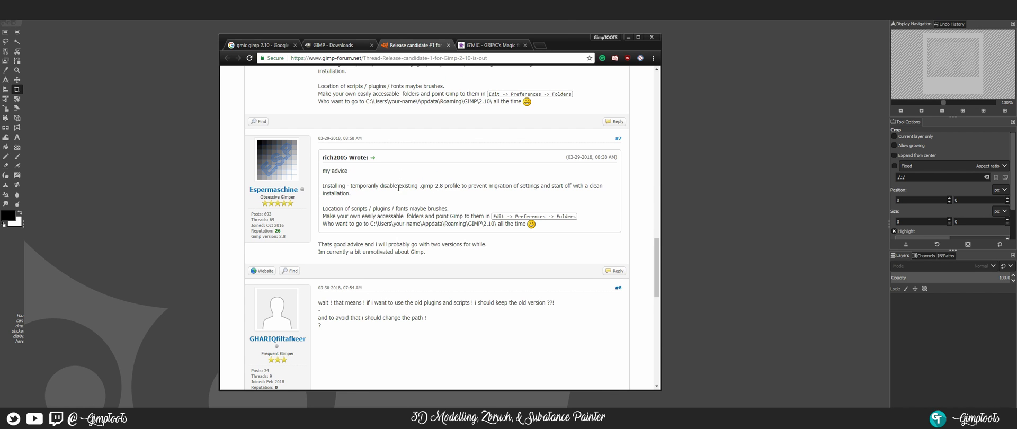
scroll(429, 209, "down", 3)
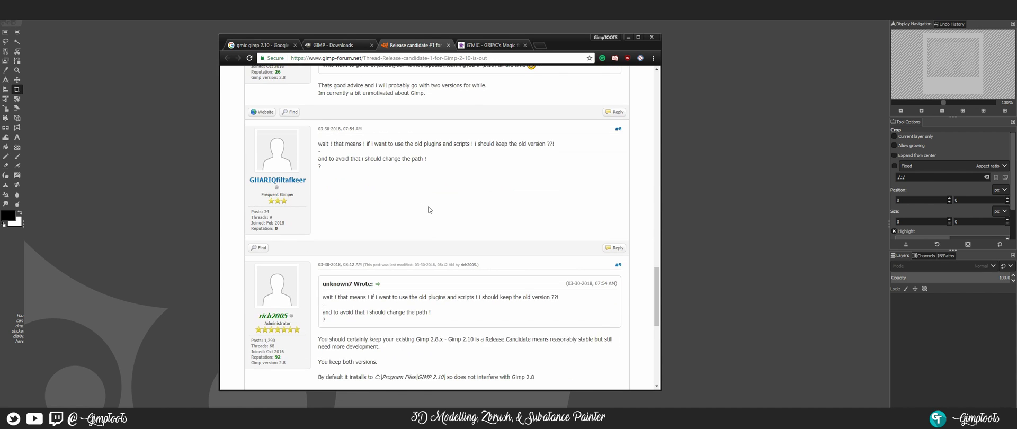
scroll(429, 210, "up", 10)
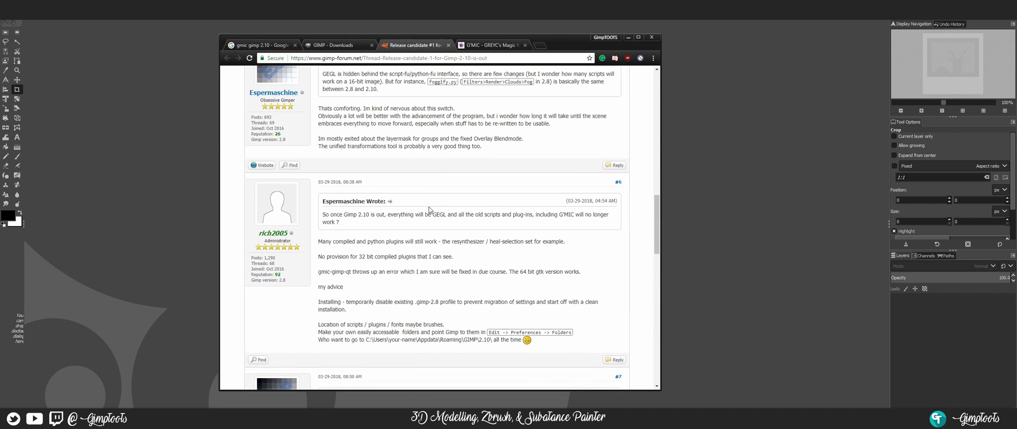
Read forum posts #3 to #5 on G'MIC, GEGL and script compatibility between GIMP 2.8 and 2.10.
scroll(430, 209, "up", 2)
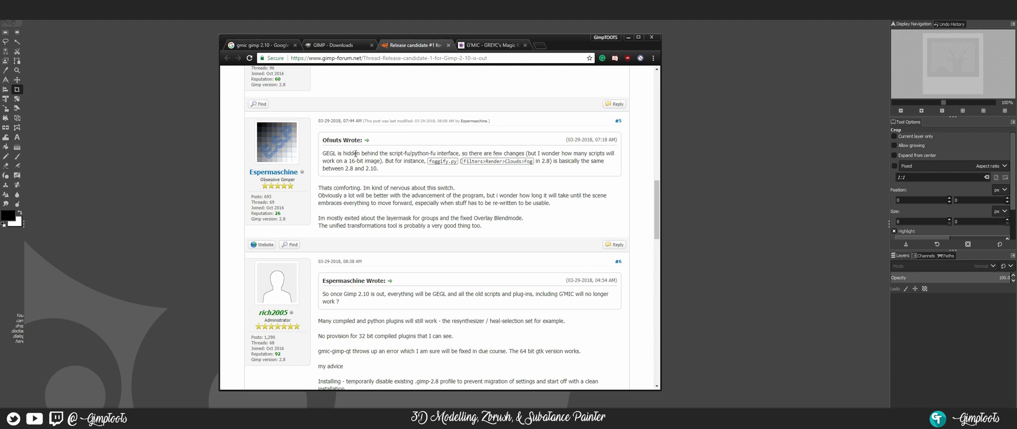
left_click_drag(323, 153, 512, 153)
left_click(553, 154)
scroll(553, 154, "up", 5)
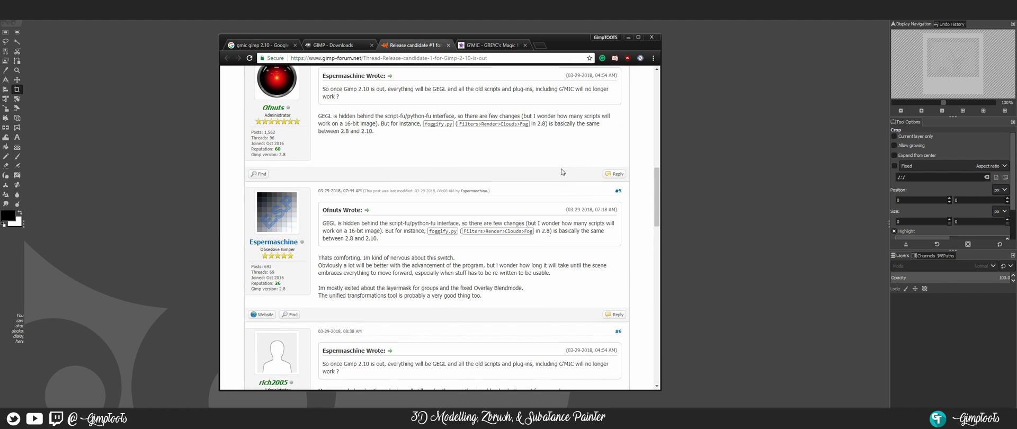
scroll(484, 181, "up", 2)
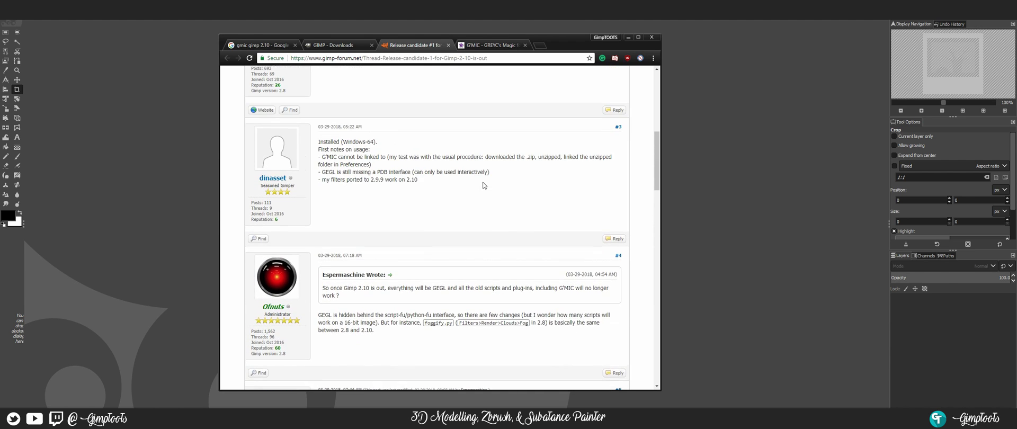
scroll(425, 243, "down", 2)
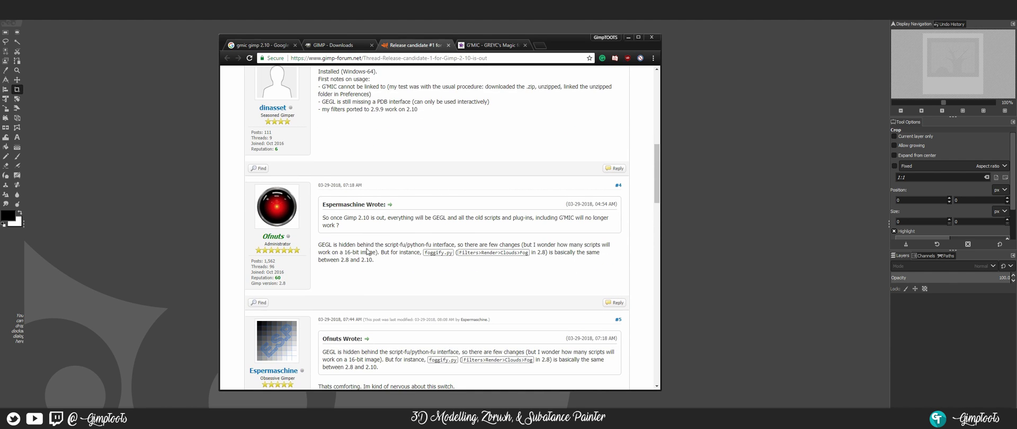
scroll(418, 252, "down", 2)
scroll(424, 254, "down", 2)
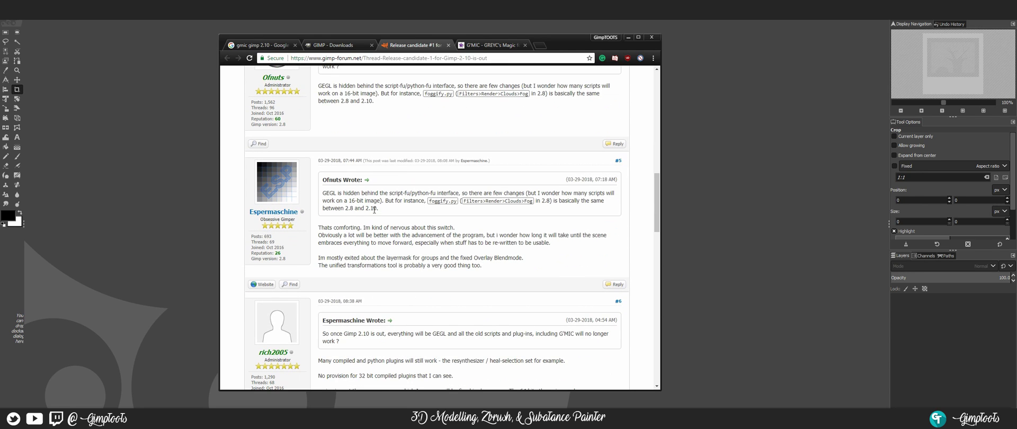
Review posts #4 to #9 of the release candidate thread for notes on old plug-ins, profile migration and folder locations.
scroll(413, 231, "down", 1)
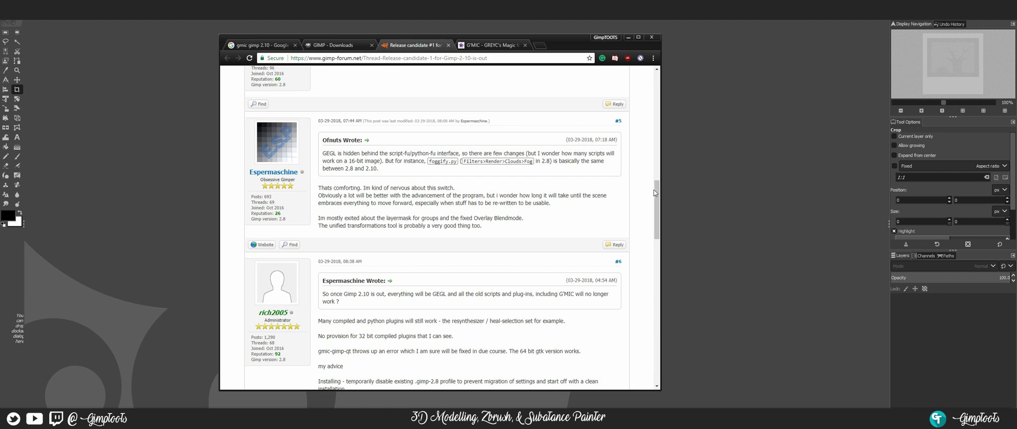
left_click_drag(653, 190, 654, 212)
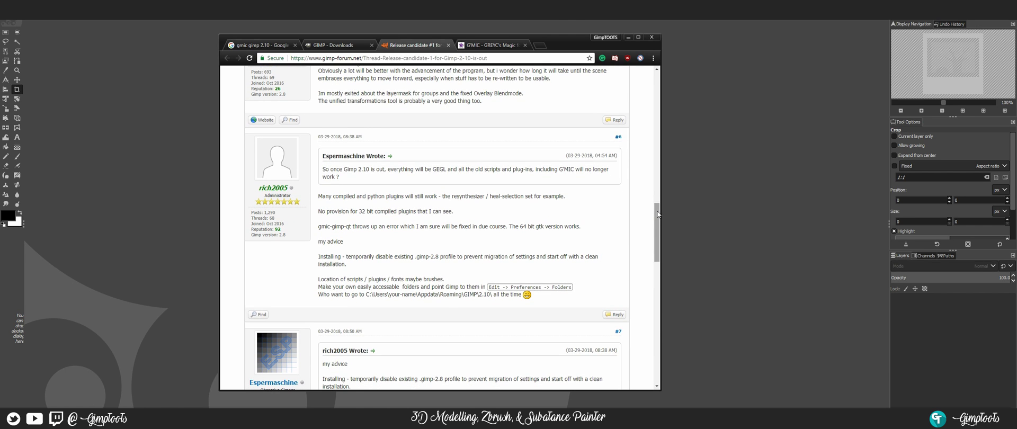
left_click_drag(658, 214, 658, 249)
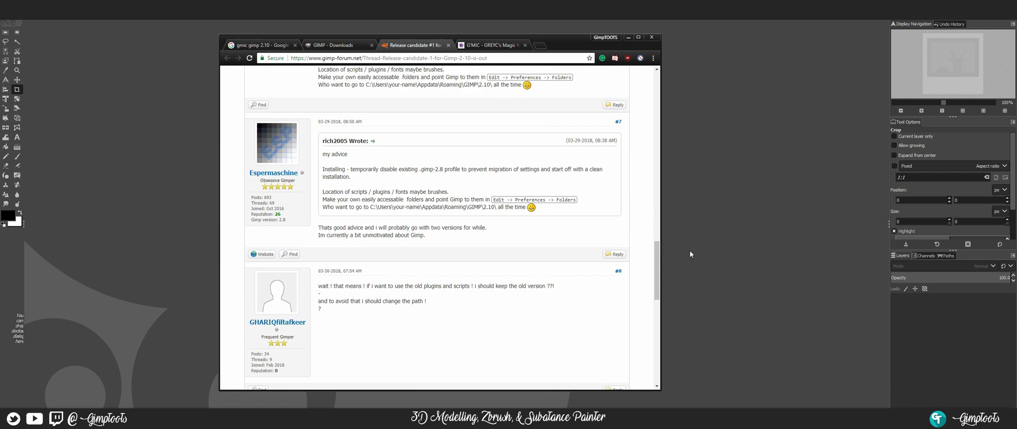
scroll(649, 280, "down", 3)
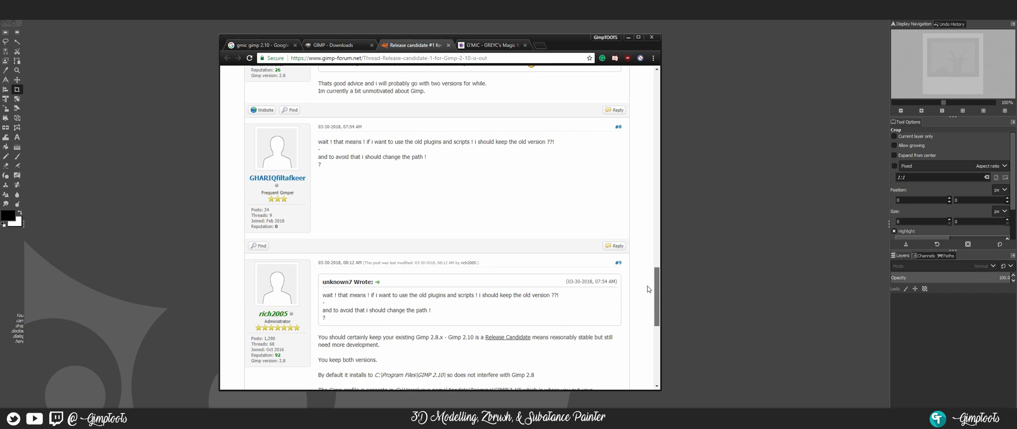
left_click_drag(657, 289, 689, 182)
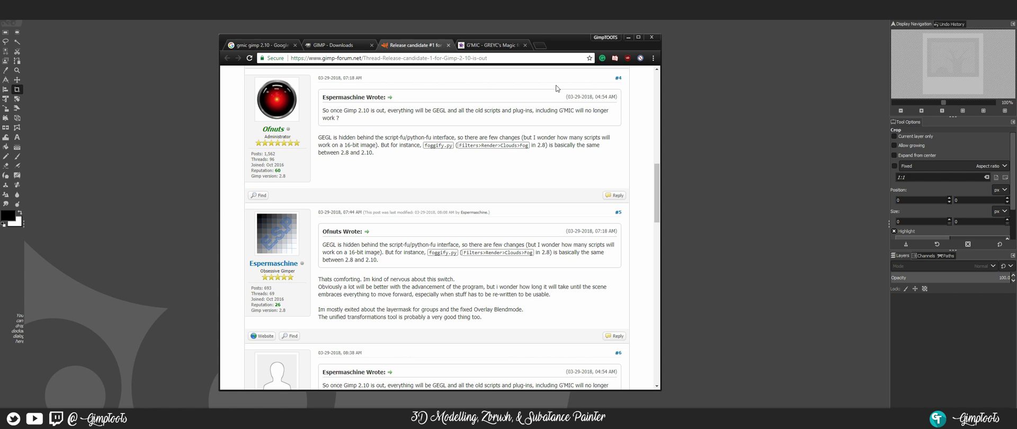
scroll(513, 155, "up", 1)
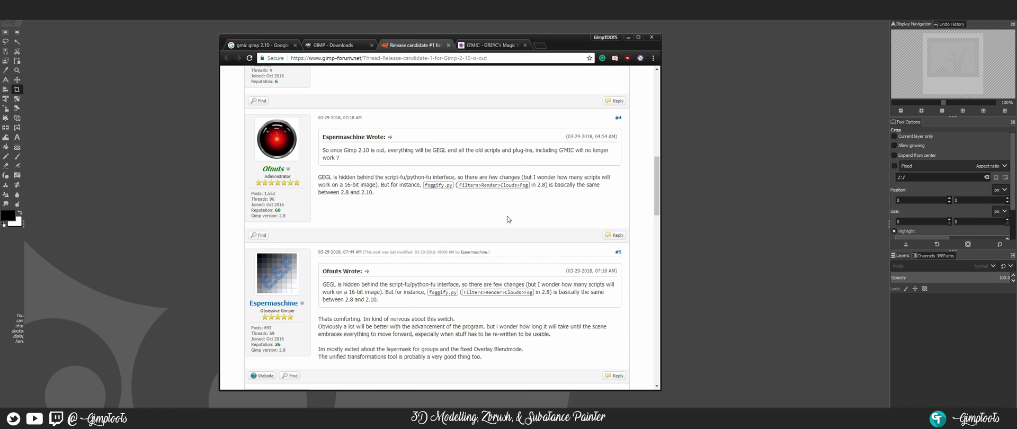
scroll(375, 299, "down", 3)
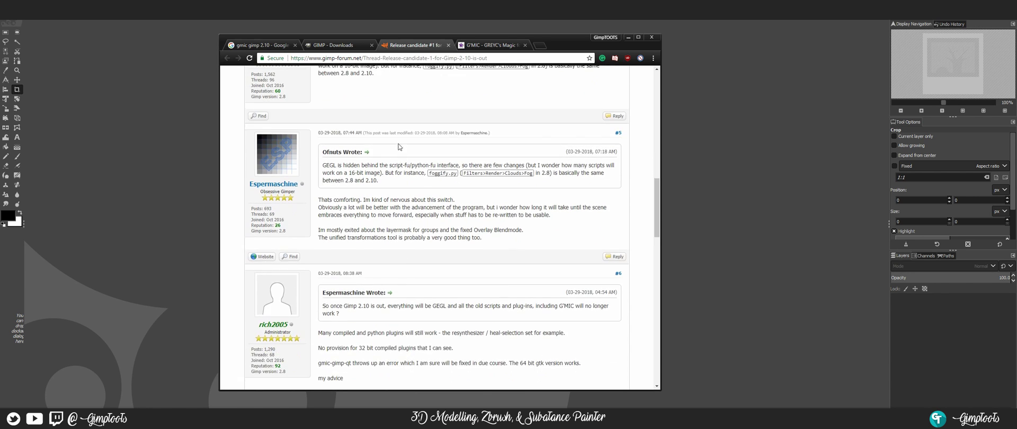
scroll(379, 131, "down", 3)
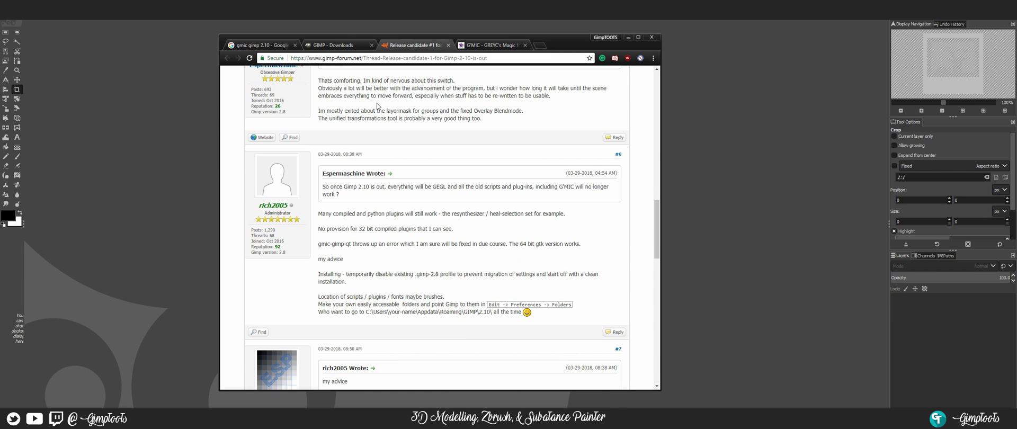
Read reply #6 in the release candidate thread on compiled, Python and 32-bit plug-ins and the gmic-gimp-qt version.
scroll(428, 198, "down", 1)
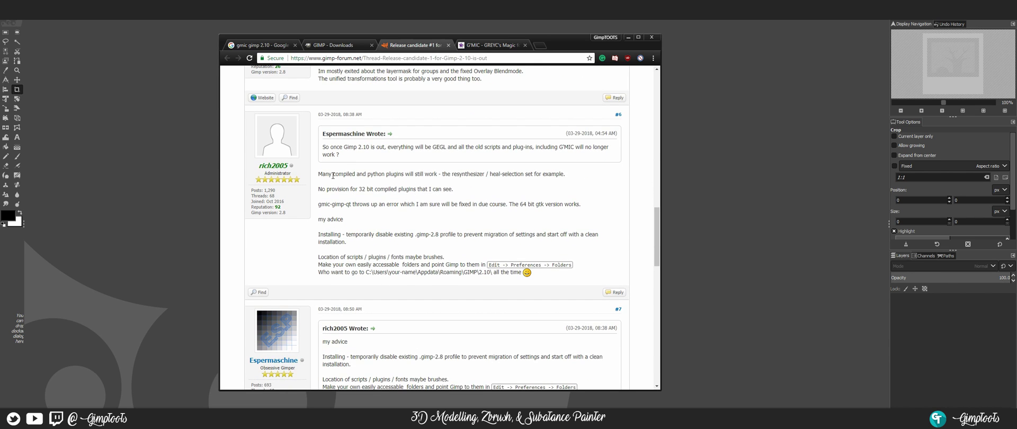
left_click_drag(332, 174, 548, 172)
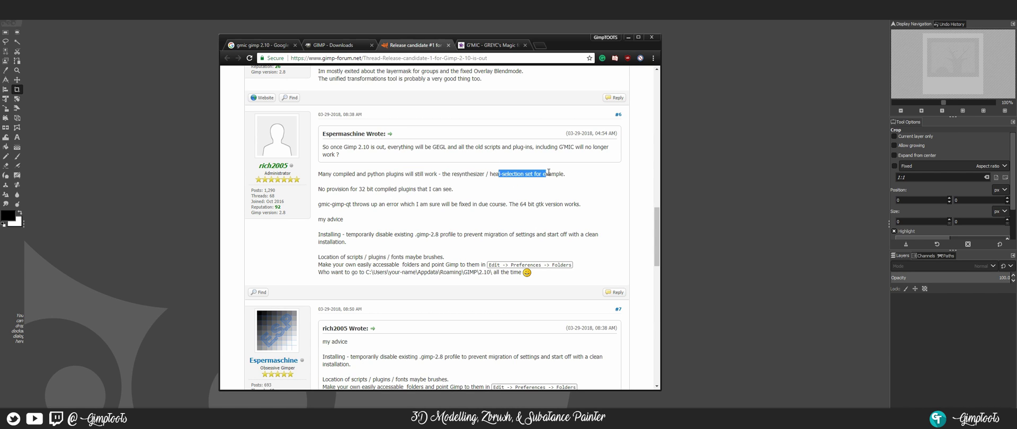
left_click(549, 173)
left_click_drag(331, 189, 435, 191)
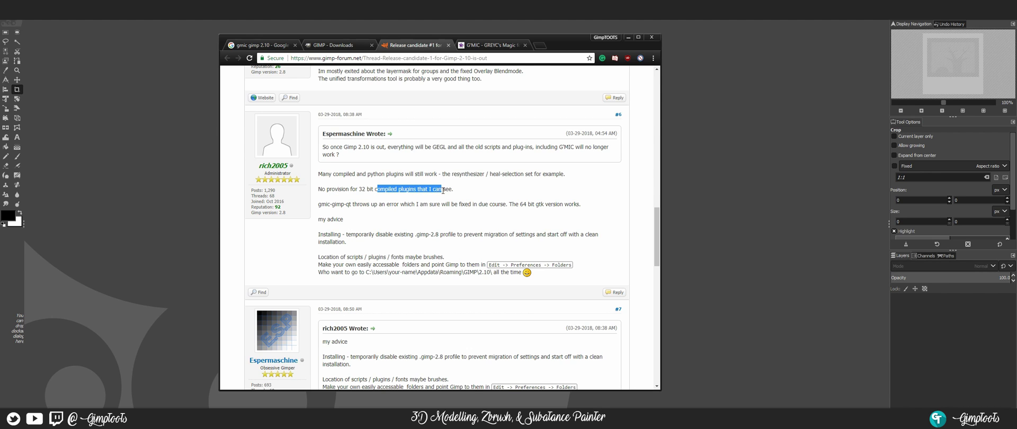
left_click(435, 191)
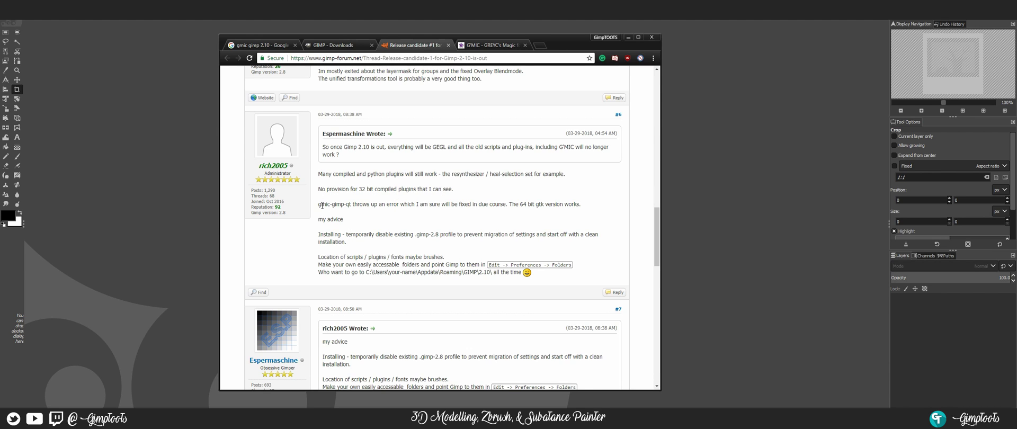
left_click_drag(330, 204, 416, 204)
double_click(354, 204)
left_click(394, 207)
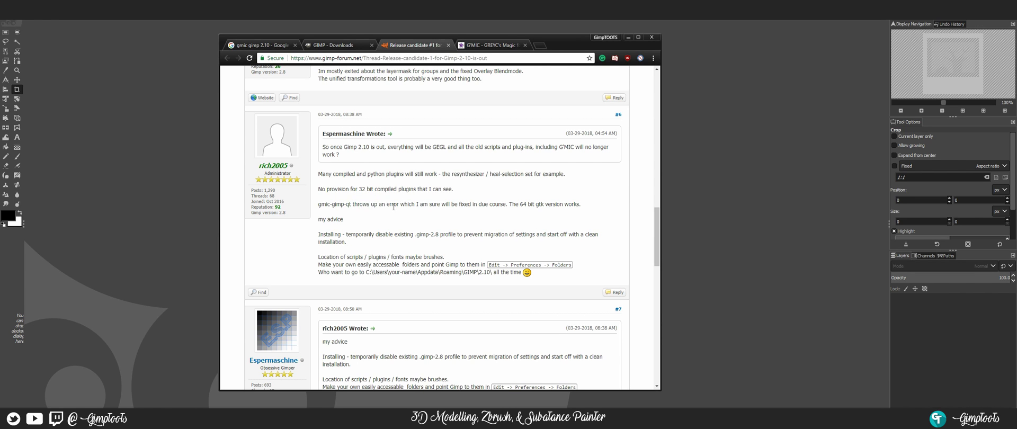
left_click(482, 47)
left_click(401, 47)
Read the installation and folder-location advice in posts #6 and #7, and the notes on keeping both versions in post #9.
scroll(392, 187, "down", 2)
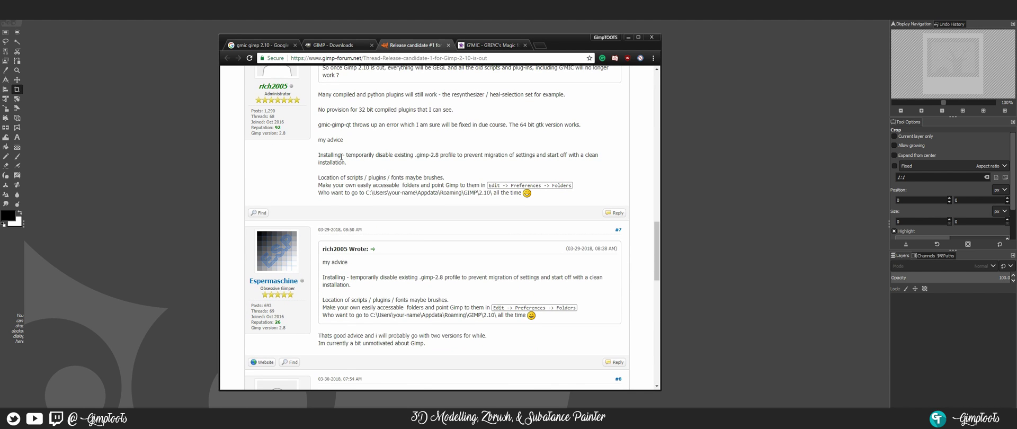
scroll(364, 248, "down", 1)
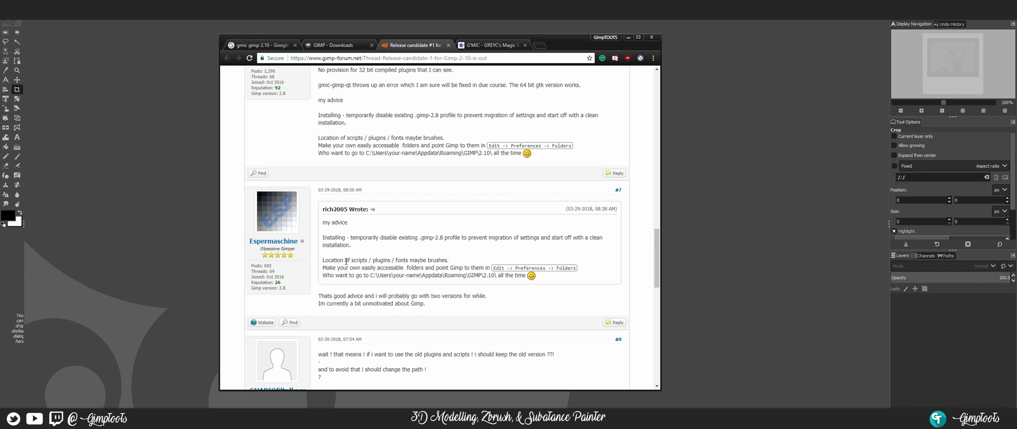
left_click_drag(334, 263, 394, 258)
left_click_drag(333, 300, 405, 297)
left_click(406, 299)
left_click_drag(659, 241, 655, 286)
scroll(481, 198, "down", 3)
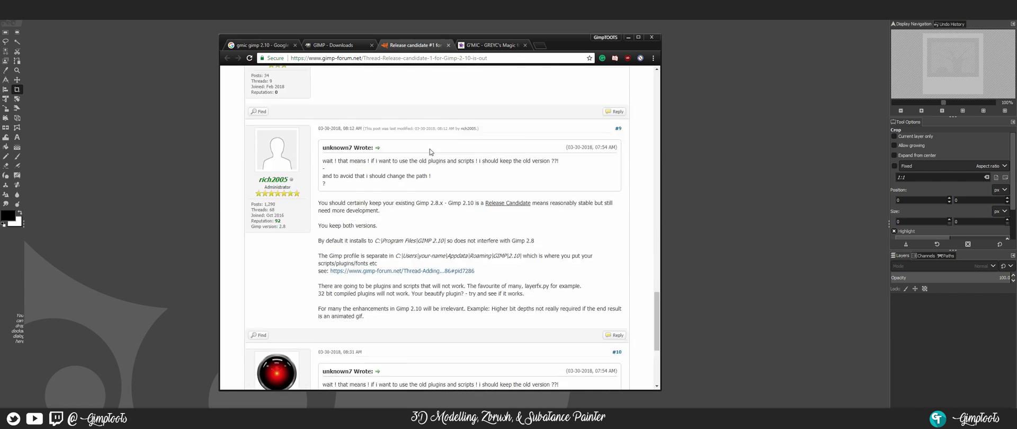
scroll(430, 149, "up", 8)
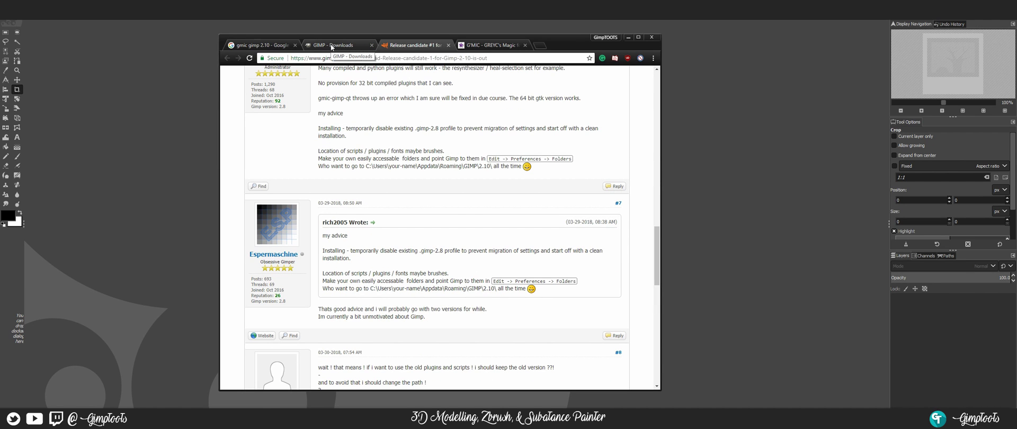
Switch back to GIMP and create a new 1920 × 1080 px image.
left_click(627, 36)
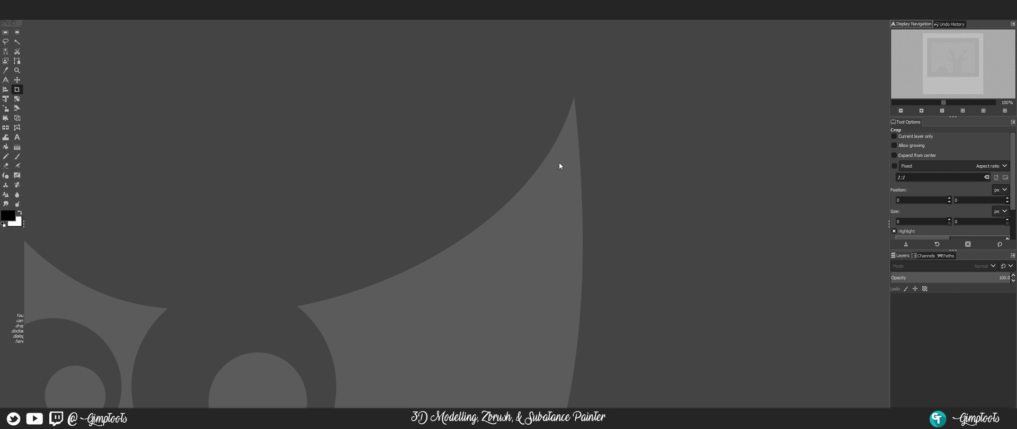
left_click(4, 23)
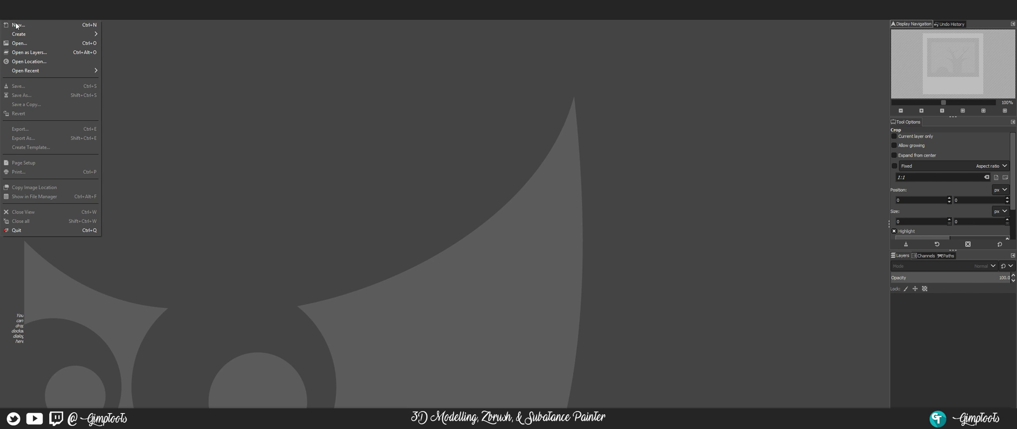
left_click(18, 26)
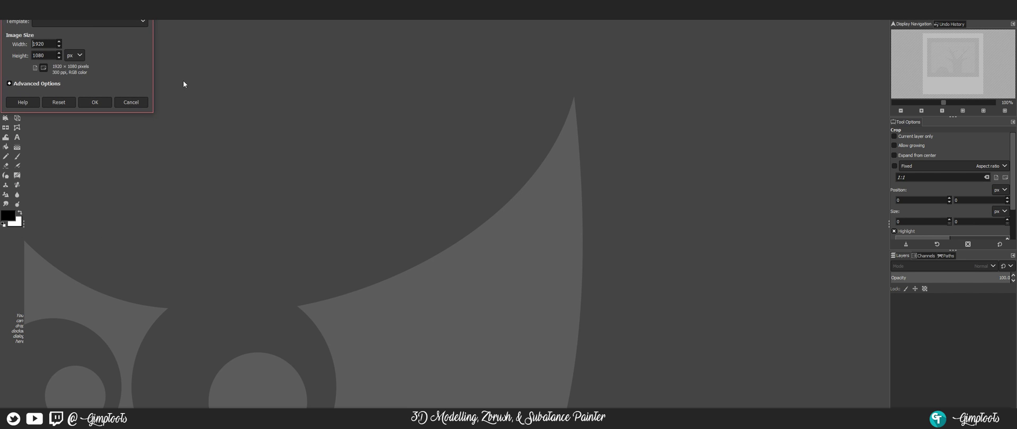
left_click(470, 188)
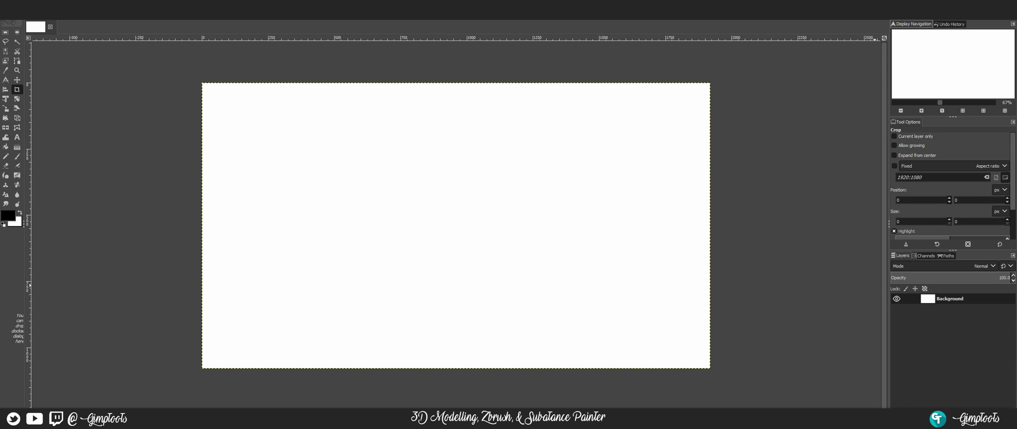
Add a new 1920 × 1080 px layer filled with transparency, in Normal mode at 100% opacity.
key("shift+ctrl+n")
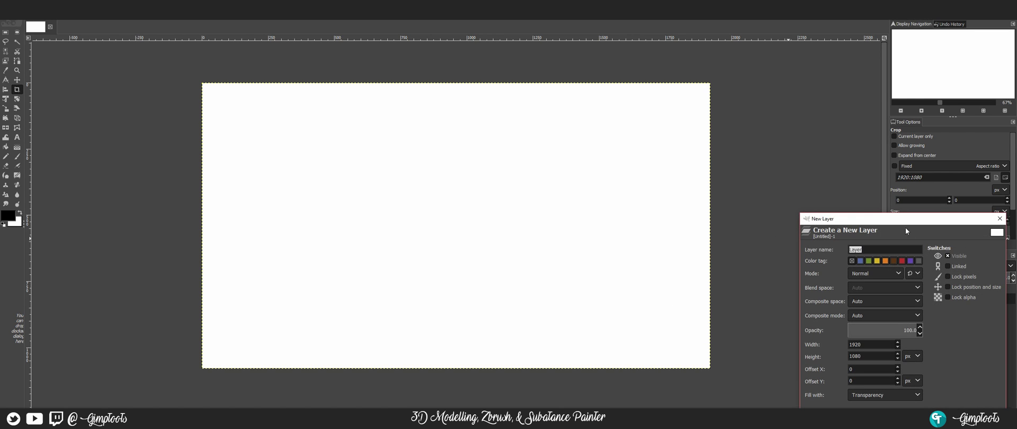
left_click_drag(905, 231, 732, 171)
left_click(774, 355)
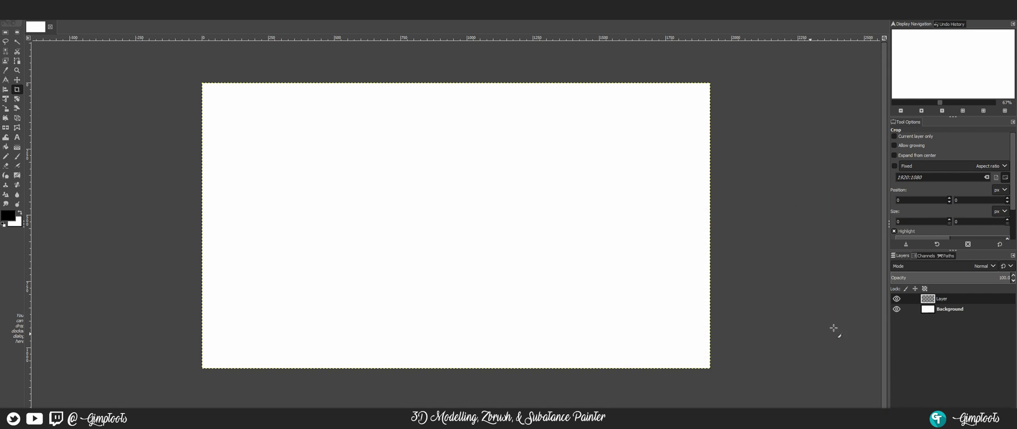
Set the foreground colour to a light salmon pink using the colour wheel selector.
left_click(12, 218)
left_click_drag(92, 157, 306, 126)
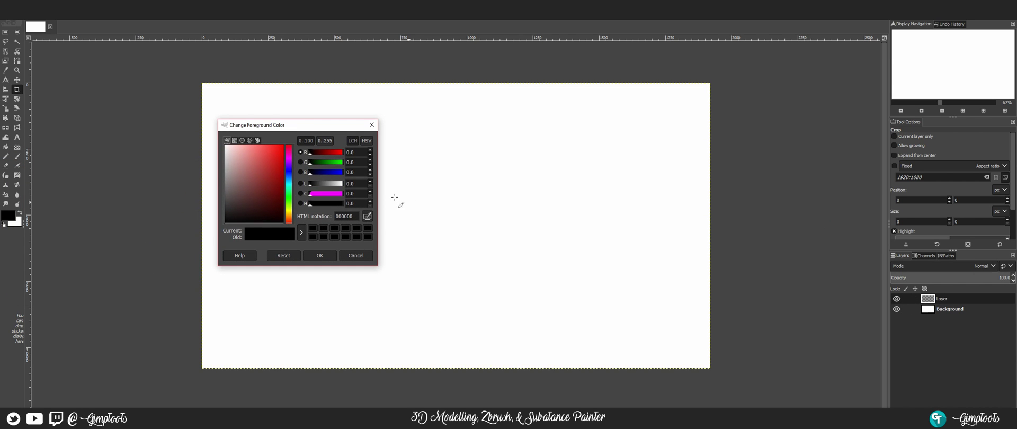
left_click_drag(274, 166, 284, 144)
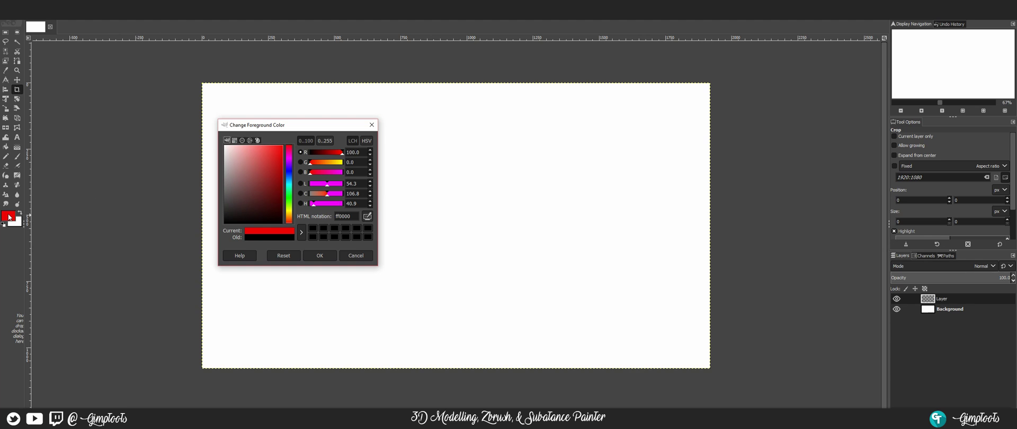
left_click(242, 139)
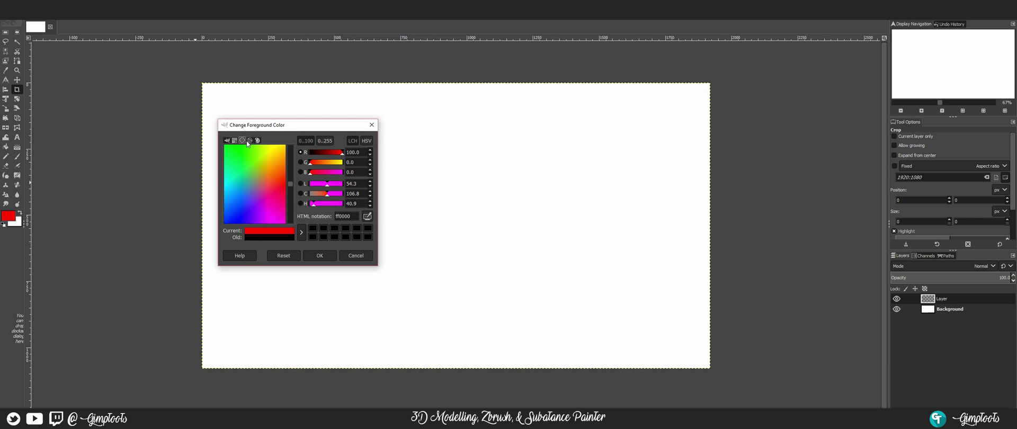
left_click(250, 140)
mouse_move(270, 186)
left_mouse_down()
mouse_move(255, 195)
mouse_move(264, 196)
left_mouse_up()
left_click(319, 255)
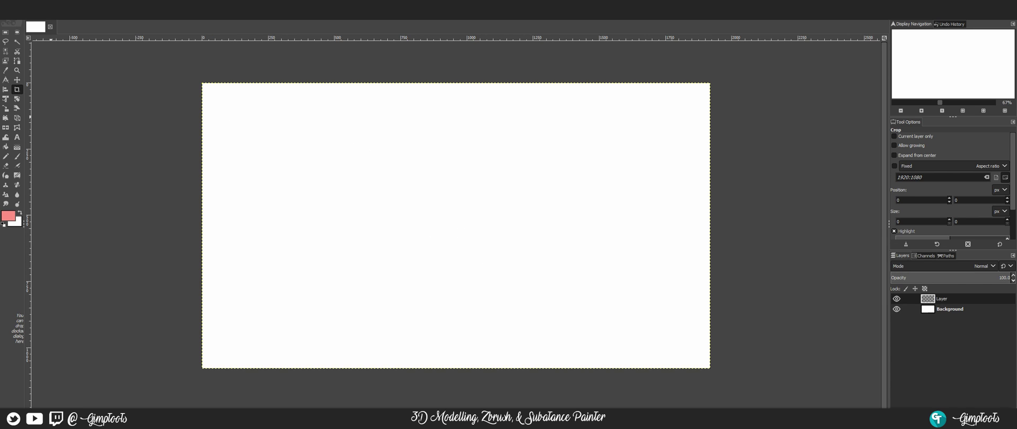
Draw a linear foreground-to-background gradient diagonally from the canvas's lower left to its upper right, and shift its midpoint towards the start.
left_click(17, 147)
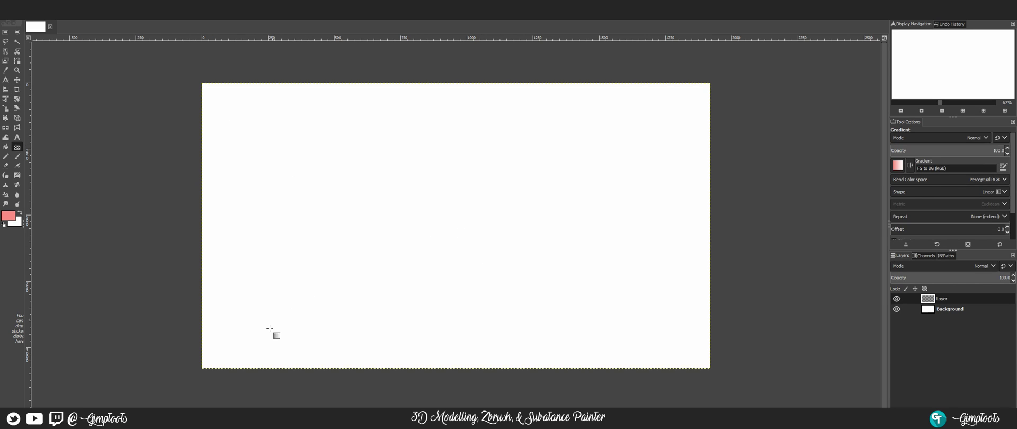
mouse_move(264, 341)
left_mouse_down()
mouse_move(577, 184)
mouse_move(599, 133)
left_mouse_up()
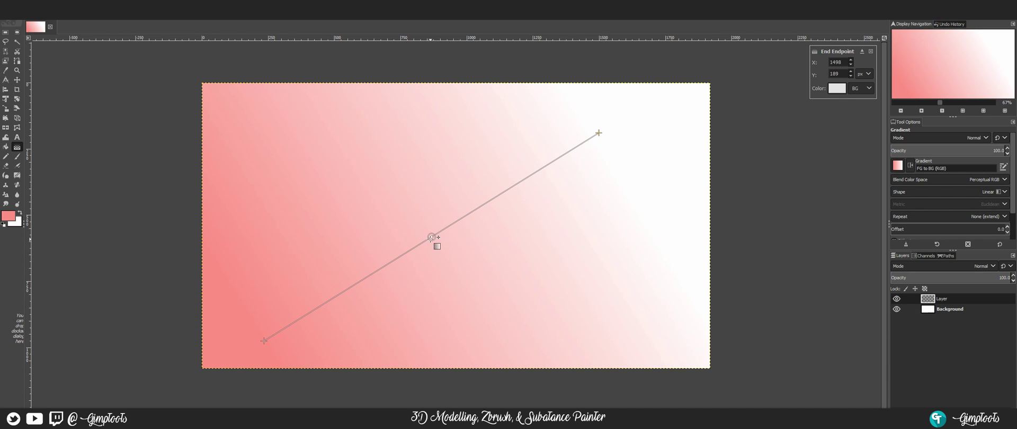
left_click_drag(431, 236, 374, 272)
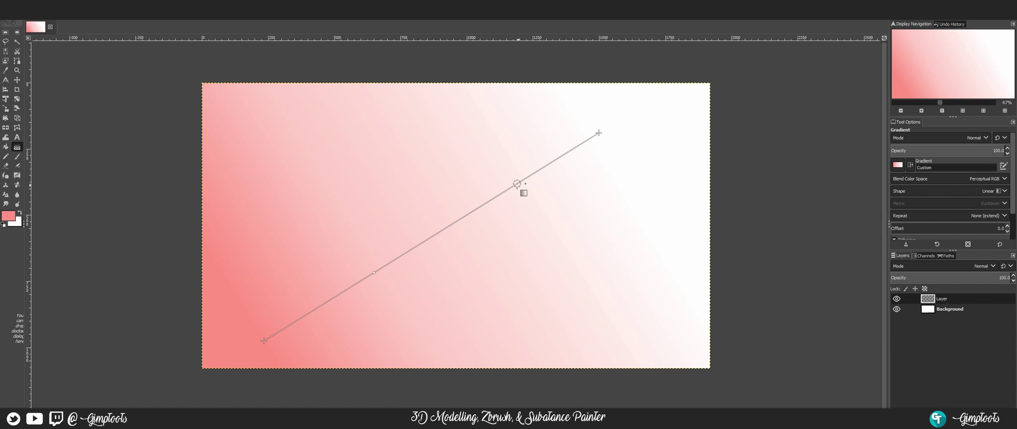
Test how an open background colour dialog behaves when GIMP leaves full screen, is moved, minimised and restored, and cancel the dialog.
left_click(14, 224)
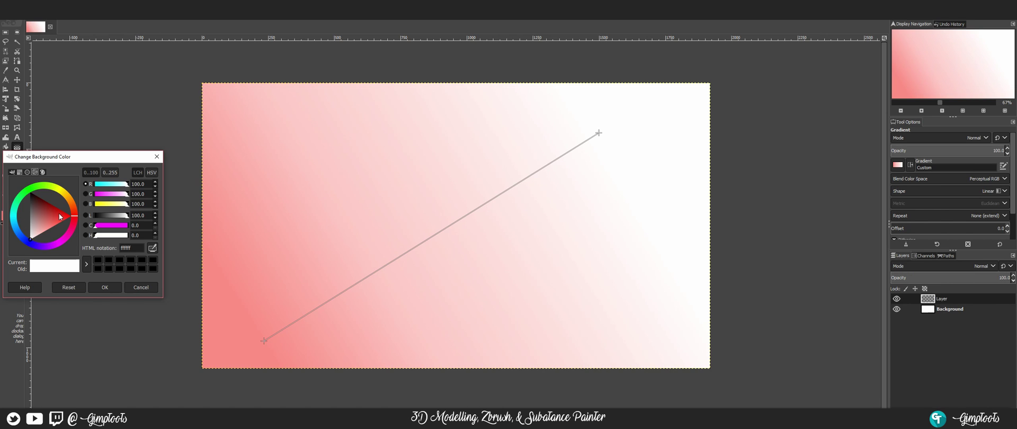
left_click_drag(71, 163, 316, 146)
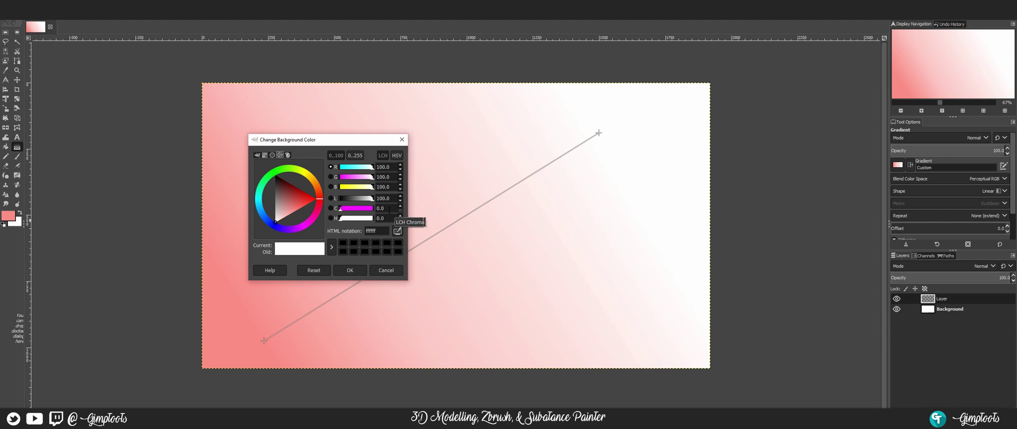
left_click_drag(337, 139, 386, 136)
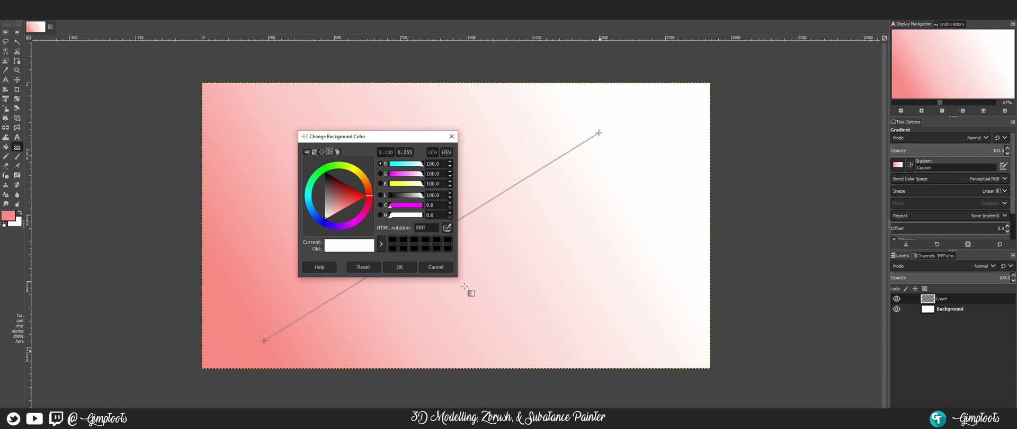
key("F11")
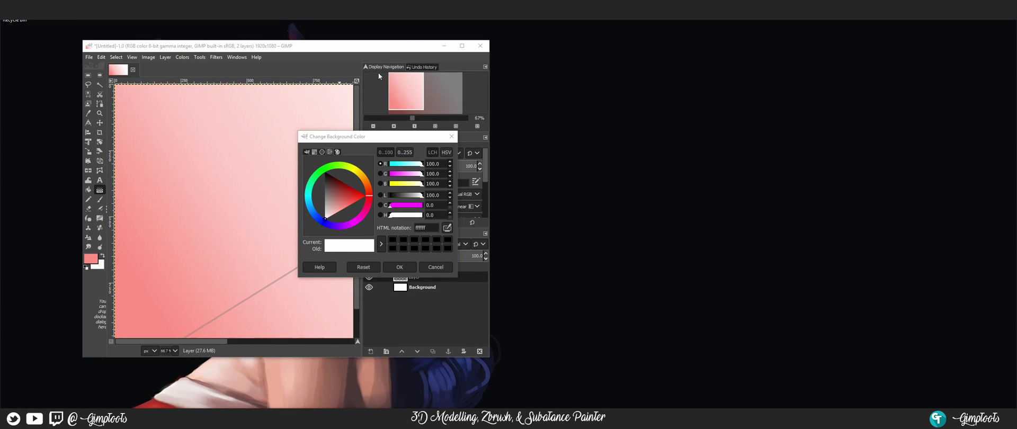
left_click_drag(353, 50, 425, 74)
left_click_drag(371, 136, 477, 159)
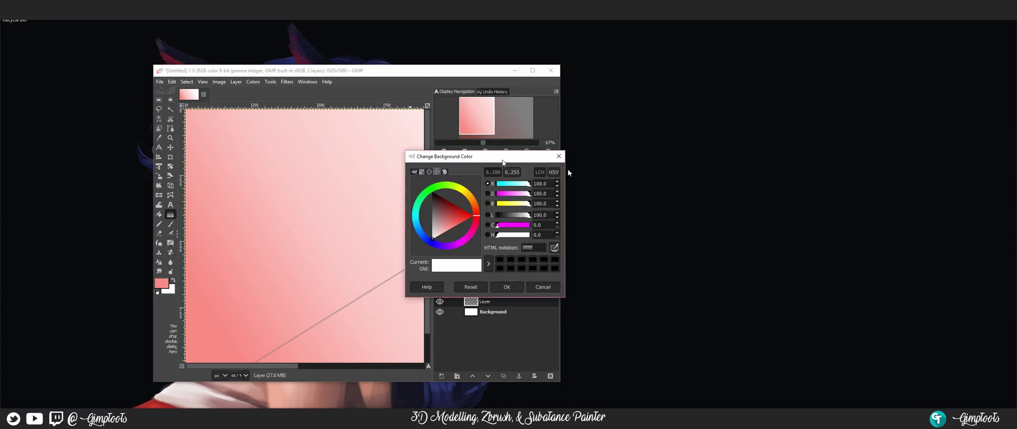
left_click(514, 70)
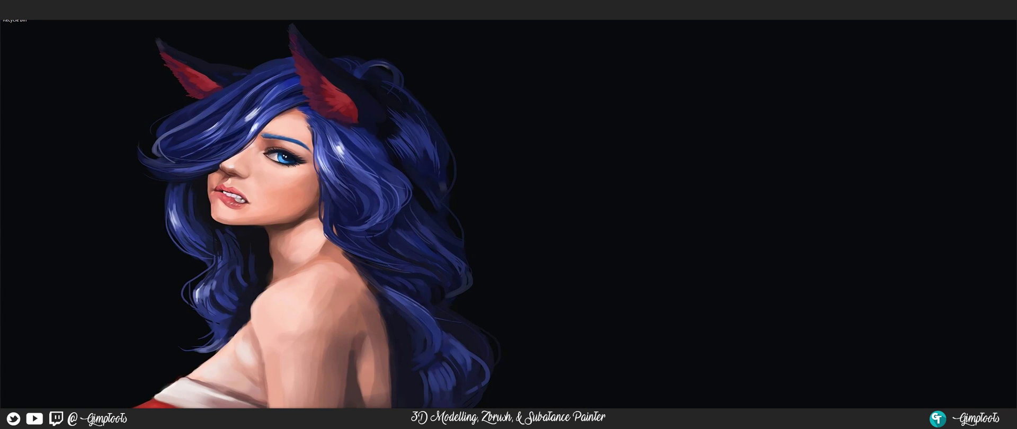
key("alt+Tab")
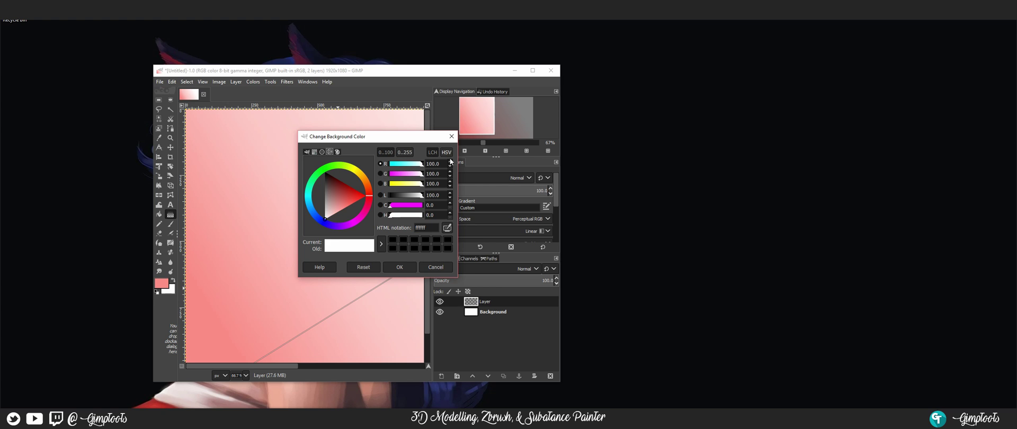
left_click(435, 267)
left_click(533, 70)
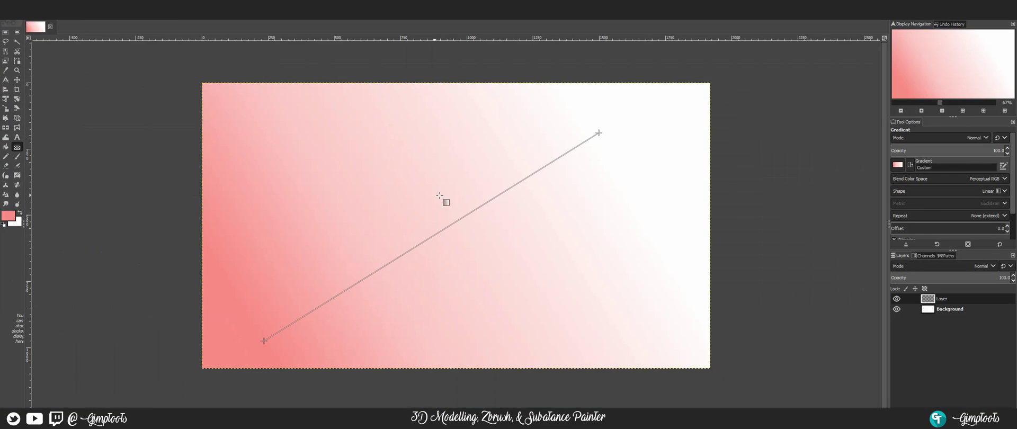
Draw a large freehand loop and several short strokes over the gradient with the Pencil, using the 2. Hardness 050 brush at size 20.
left_click(6, 157)
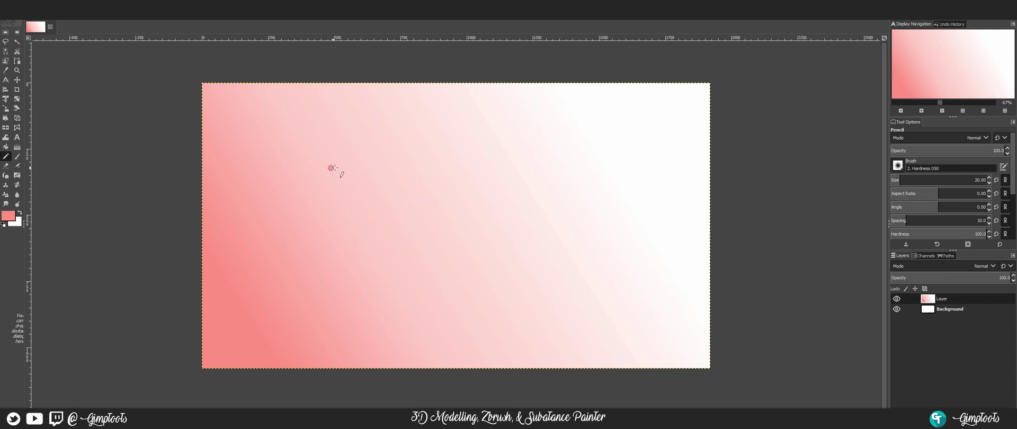
mouse_move(331, 167)
left_mouse_down()
mouse_move(464, 171)
mouse_move(551, 254)
mouse_move(305, 274)
mouse_move(405, 209)
left_mouse_up()
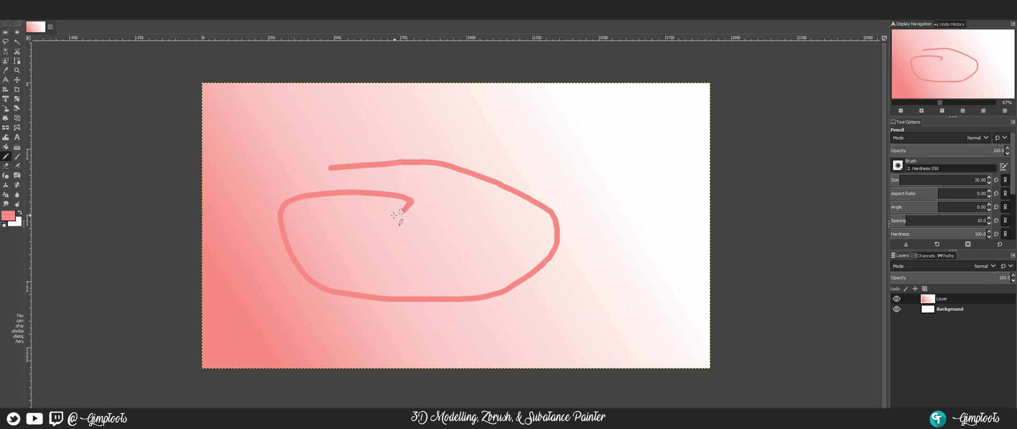
mouse_move(393, 203)
left_mouse_down()
mouse_move(408, 226)
mouse_move(456, 222)
left_mouse_up()
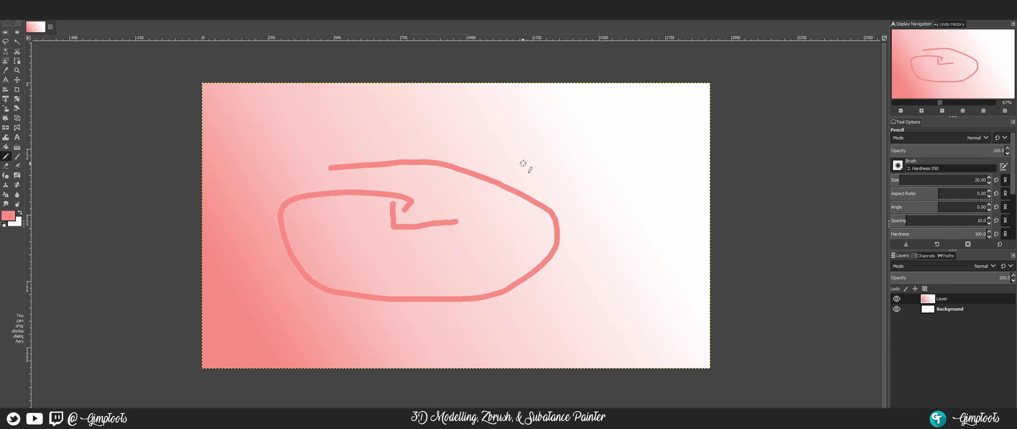
left_click_drag(524, 162, 487, 212)
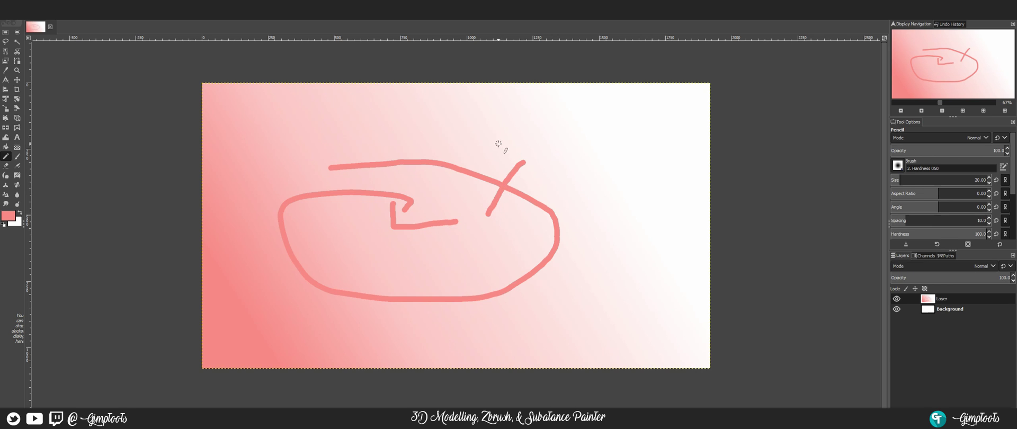
left_click_drag(498, 144, 554, 172)
left_click_drag(454, 200, 519, 226)
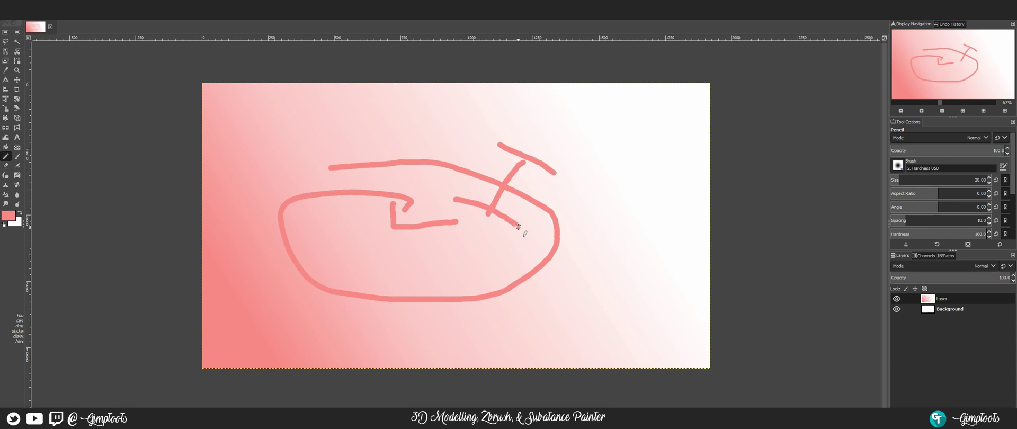
Finish the slanted grid across the loop's upper right with Pencil strokes, and retrace the large freehand loop to thicken its outline.
left_click_drag(552, 173, 522, 235)
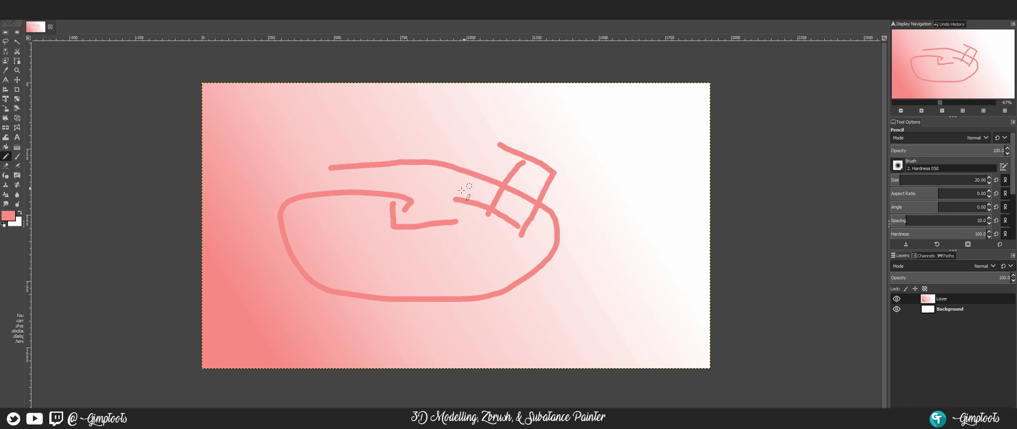
left_click_drag(449, 208, 505, 134)
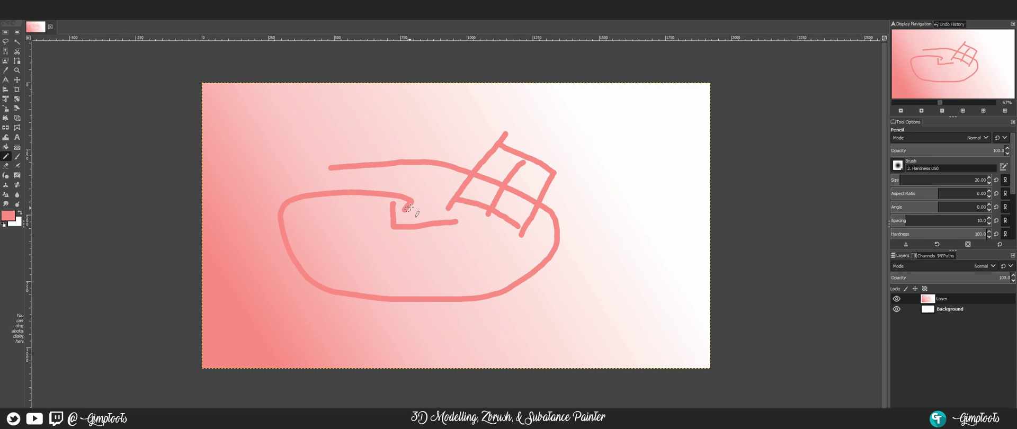
mouse_move(408, 212)
left_mouse_down()
mouse_move(413, 205)
mouse_move(386, 197)
mouse_move(322, 199)
mouse_move(283, 221)
mouse_move(309, 273)
mouse_move(357, 290)
left_mouse_up()
mouse_move(452, 300)
left_mouse_down()
mouse_move(537, 274)
mouse_move(561, 238)
mouse_move(552, 218)
mouse_move(427, 162)
mouse_move(316, 170)
mouse_move(402, 155)
left_mouse_up()
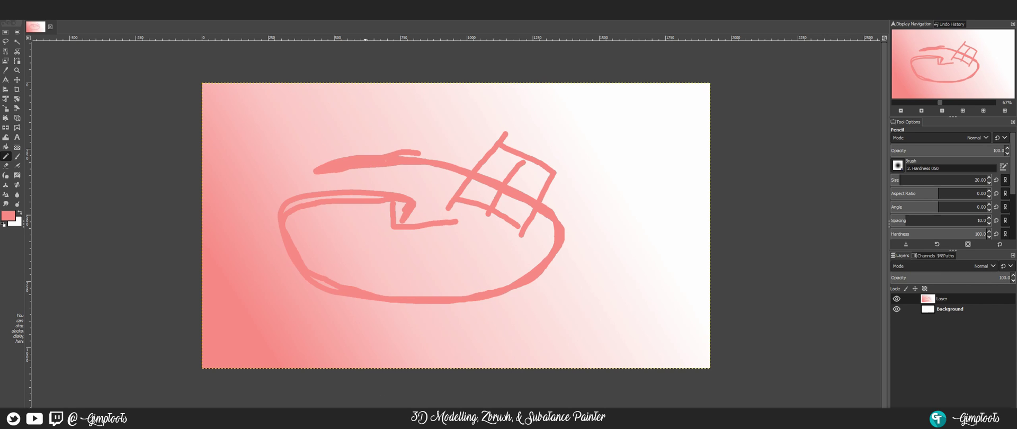
Switch to the Chrome browser and load youtube.com/gimptoots in place of the GIMP Downloads page.
key("alt+Tab")
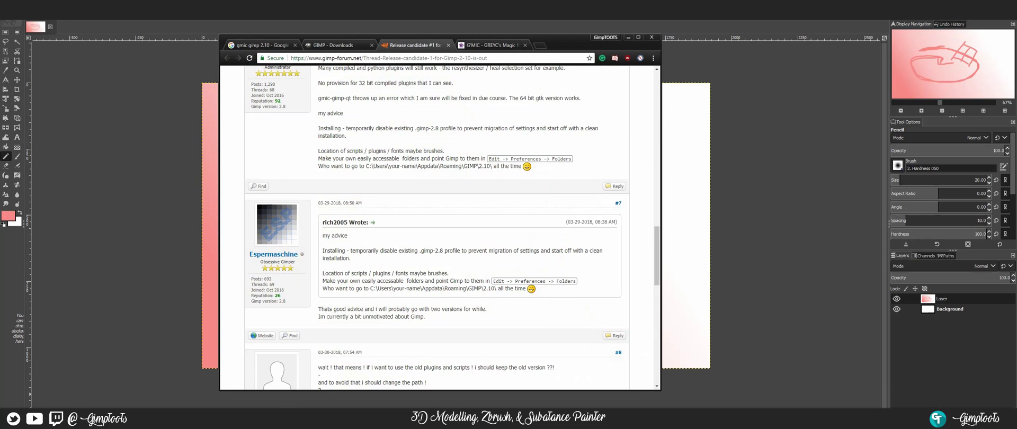
left_click(374, 48)
left_click(396, 59)
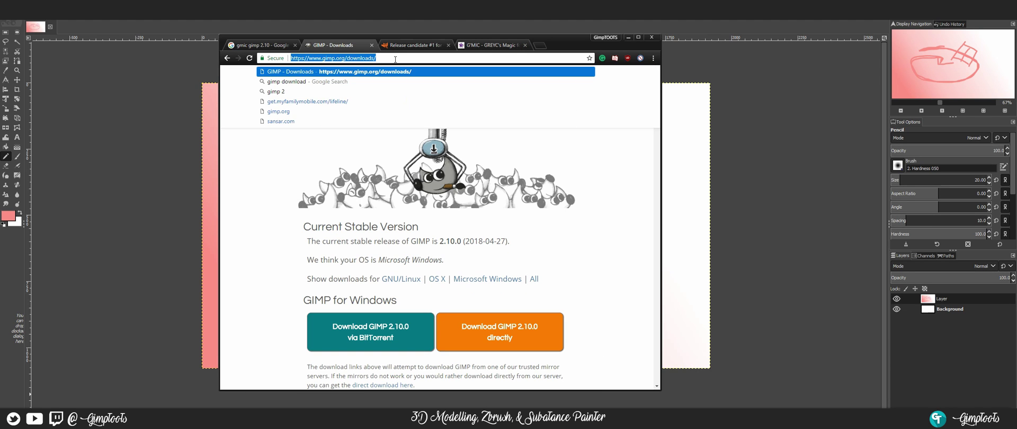
type("youtub")
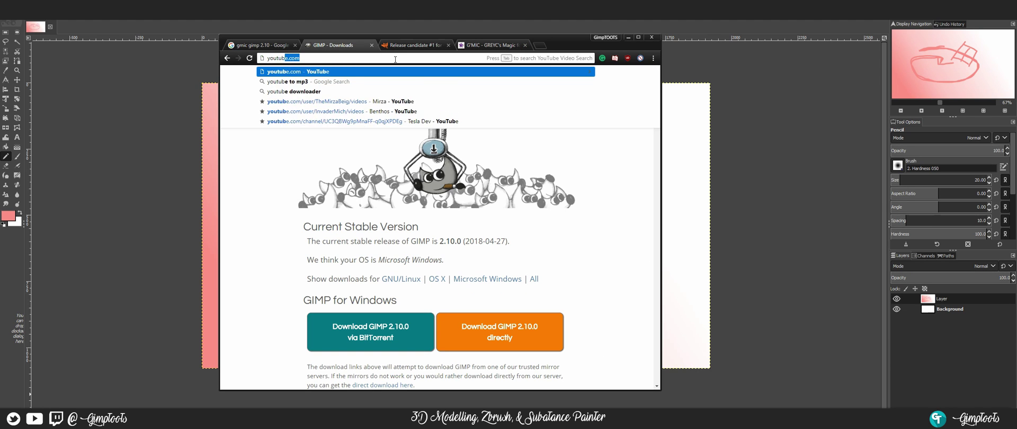
type("e.com/")
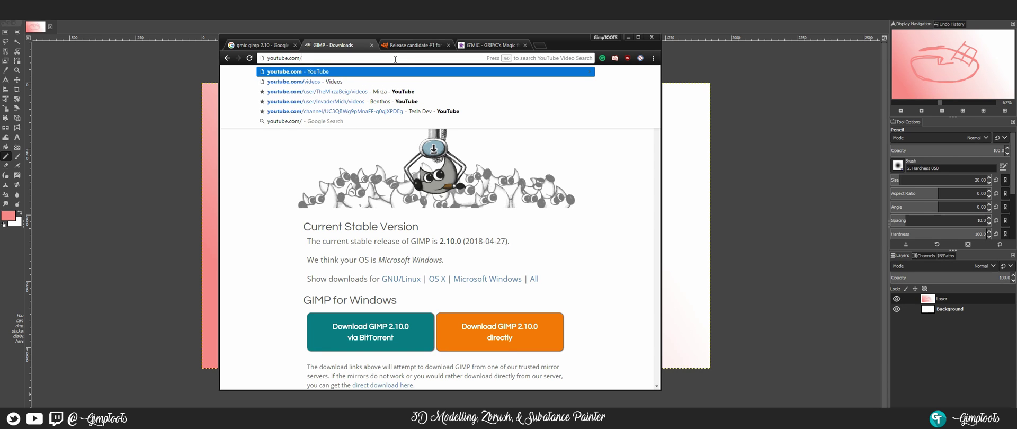
type("gim")
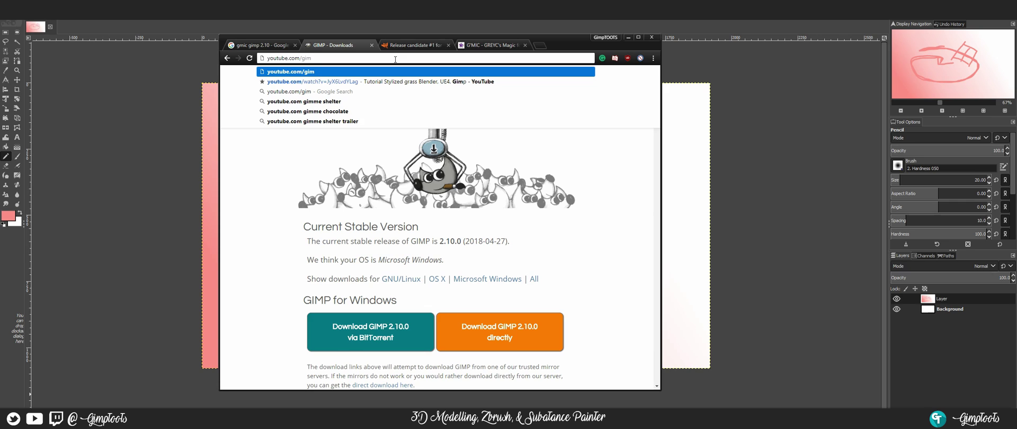
type("ptoots")
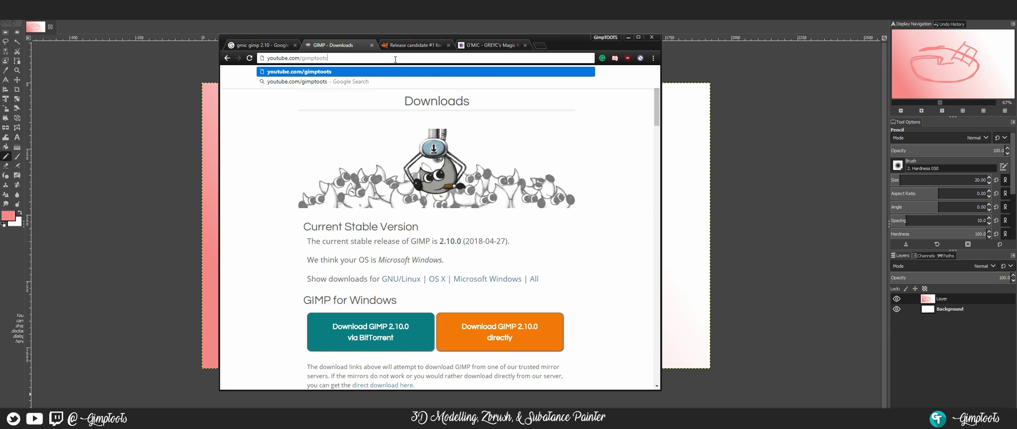
key("Return")
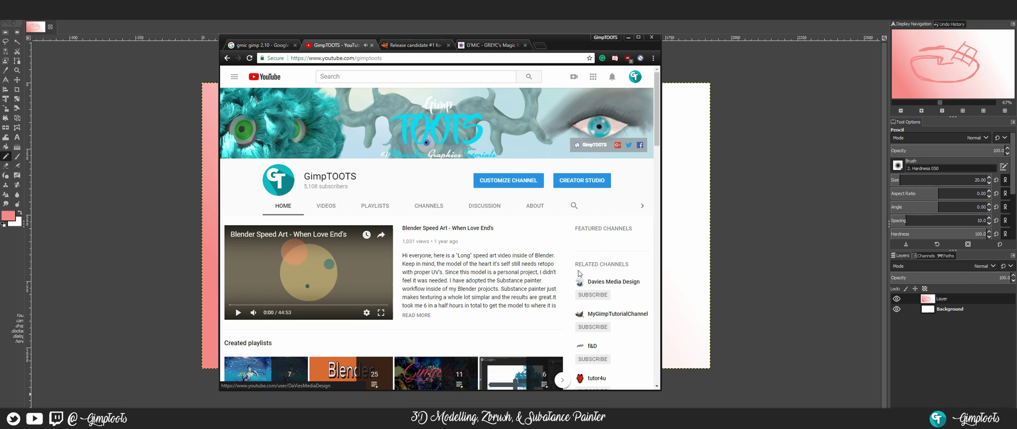
Open the GimpTOOTS website linked from the channel banner, go to its Forum page, and look through the discussion categories.
left_click(589, 145)
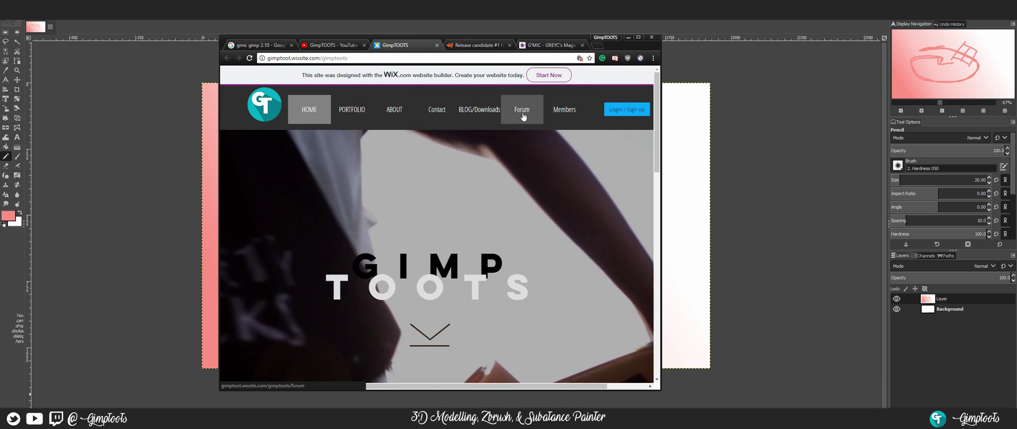
left_click(522, 116)
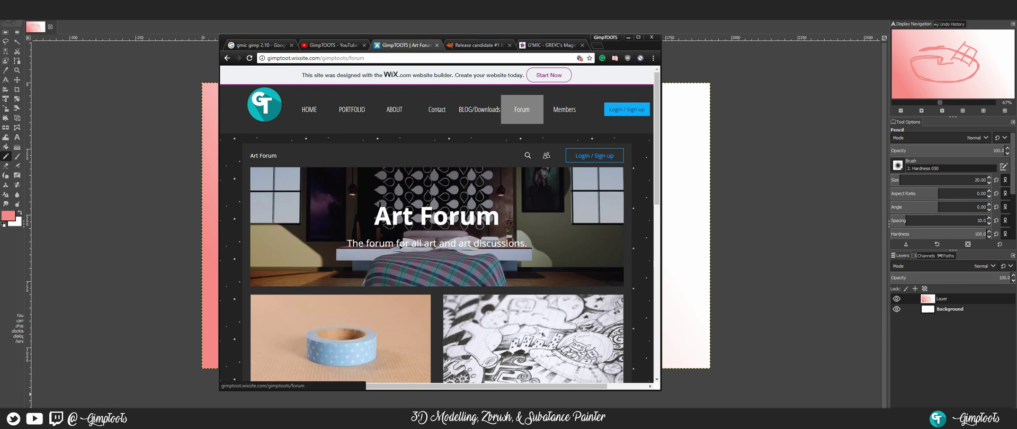
scroll(448, 236, "down", 2)
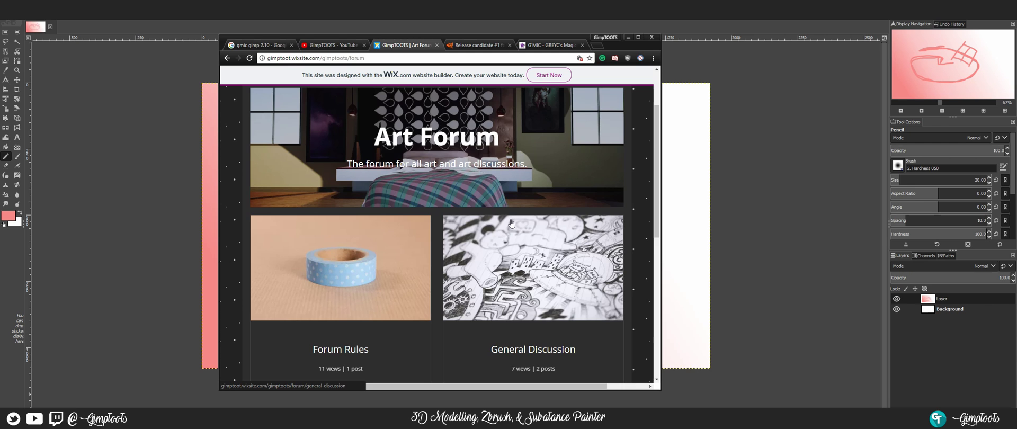
scroll(435, 224, "down", 5)
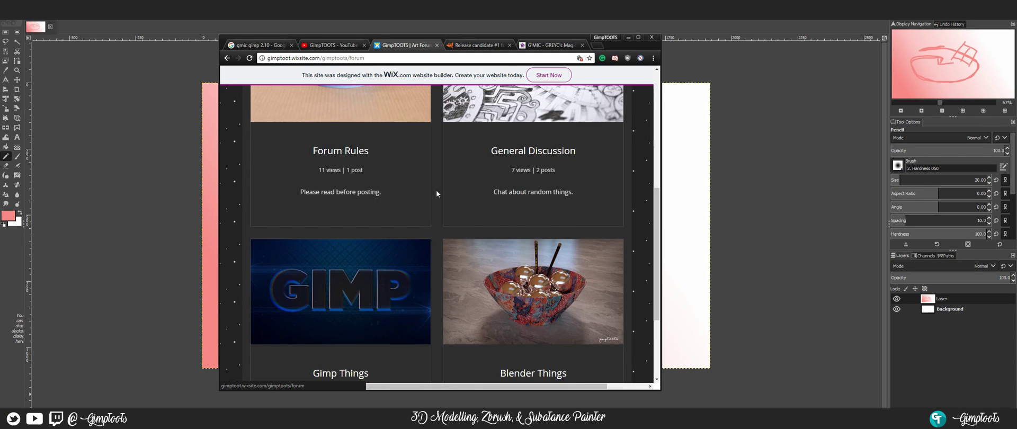
scroll(437, 192, "down", 3)
scroll(440, 238, "up", 8)
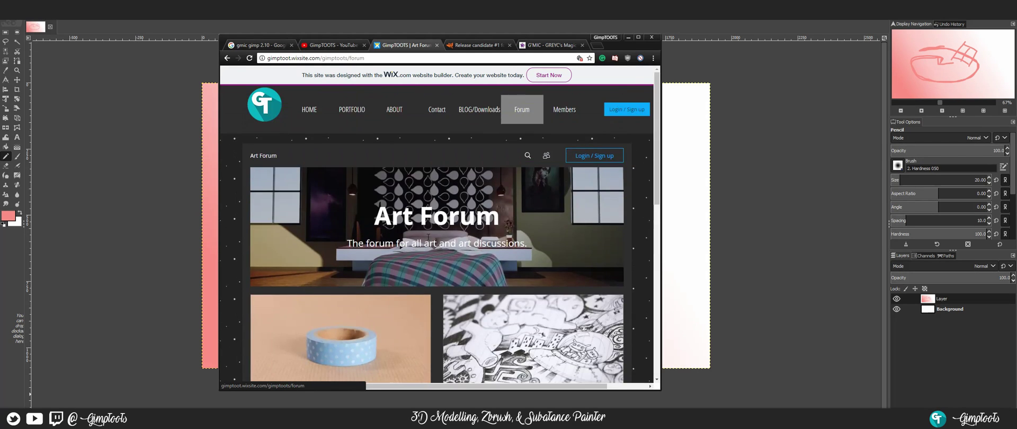
scroll(413, 254, "down", 5)
scroll(415, 265, "down", 5)
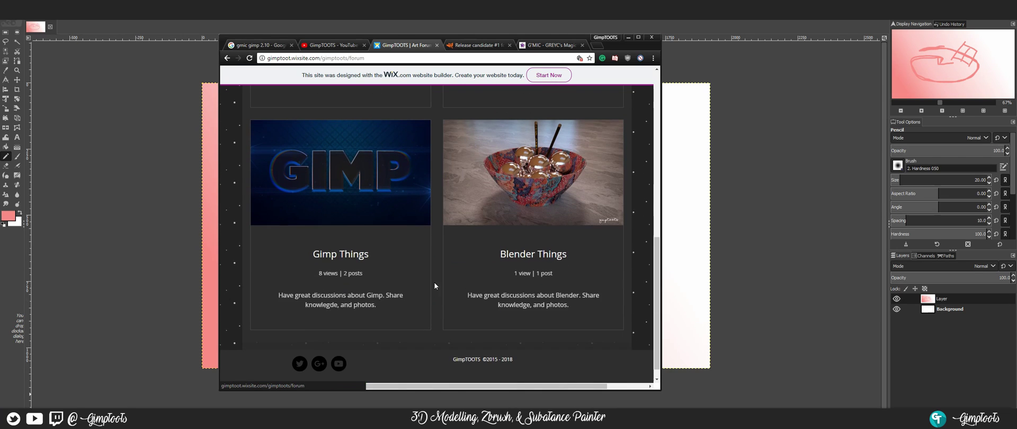
Open the Gimp Things forum category and look over its posts.
left_click(418, 262)
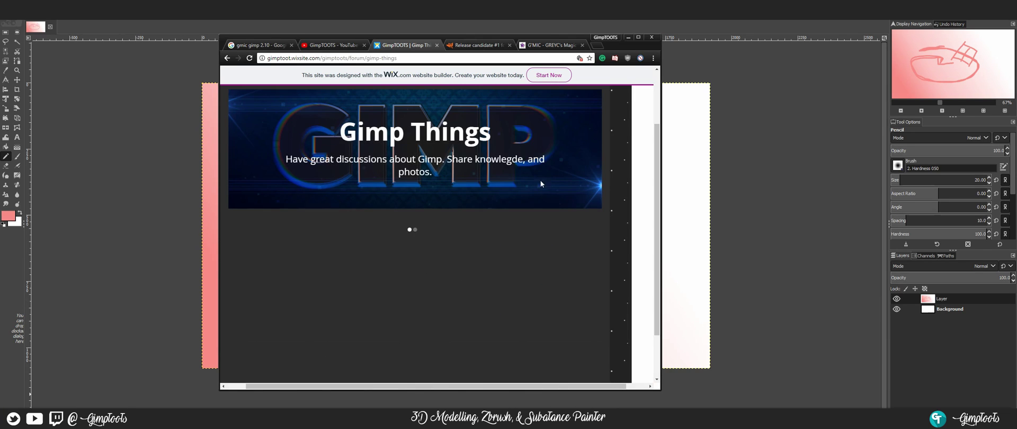
scroll(404, 183, "down", 3)
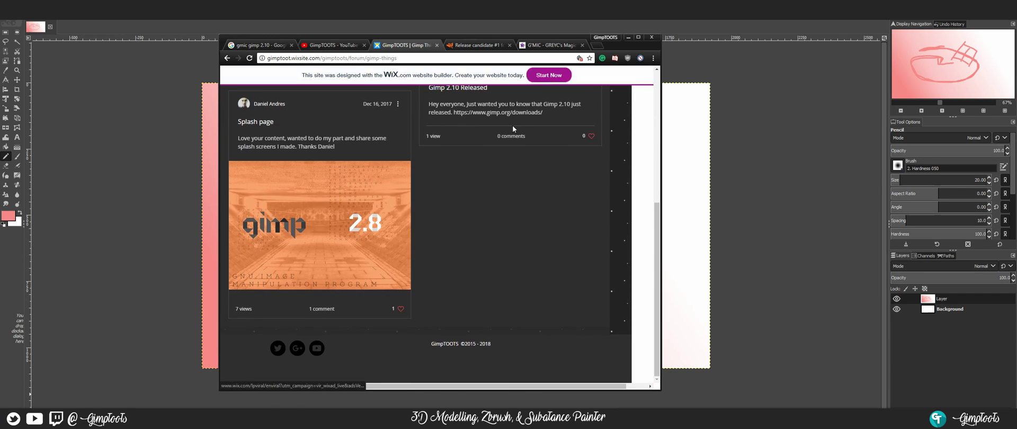
scroll(512, 127, "up", 3)
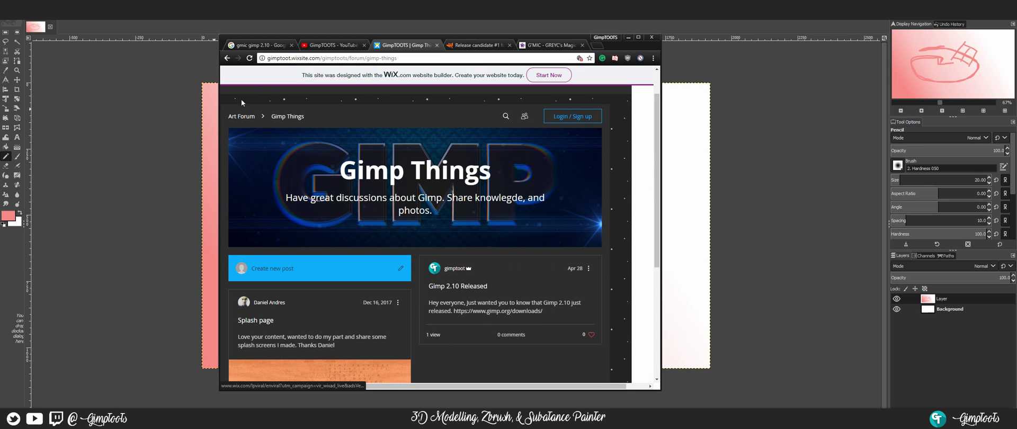
Return to the Art Forum overview and examine the Forum Rules, General Discussion, Gimp Things and Blender Things categories.
left_click(241, 116)
scroll(524, 263, "down", 5)
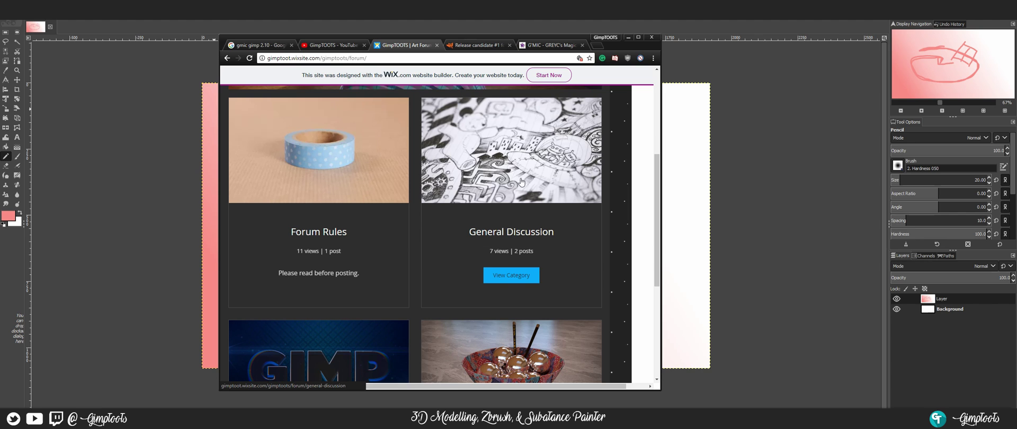
scroll(341, 208, "down", 3)
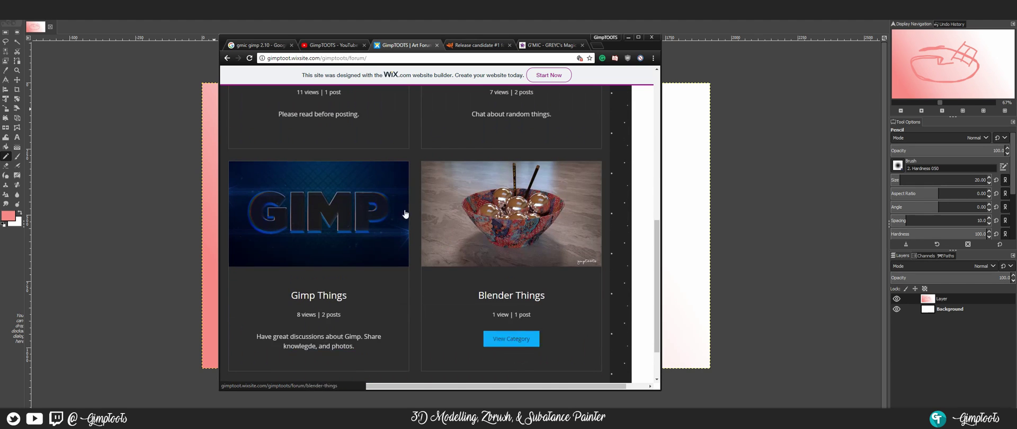
scroll(522, 276, "down", 1)
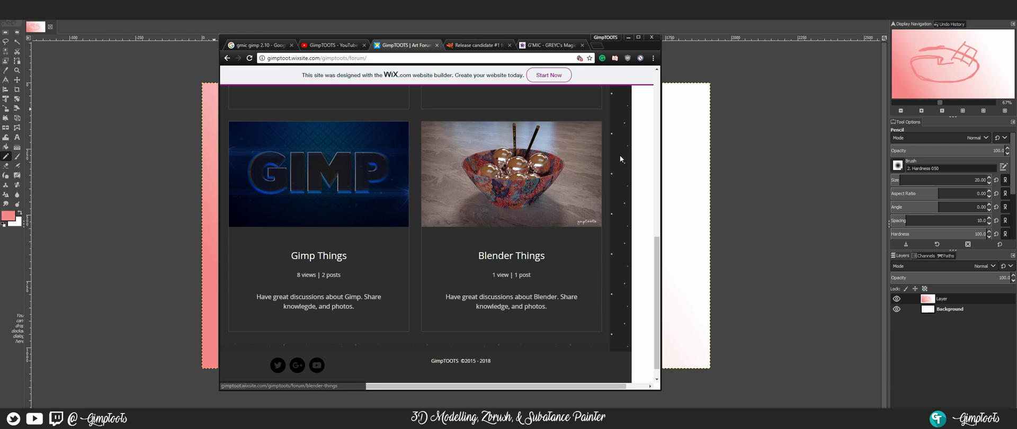
scroll(583, 237, "down", 1)
scroll(559, 254, "up", 8)
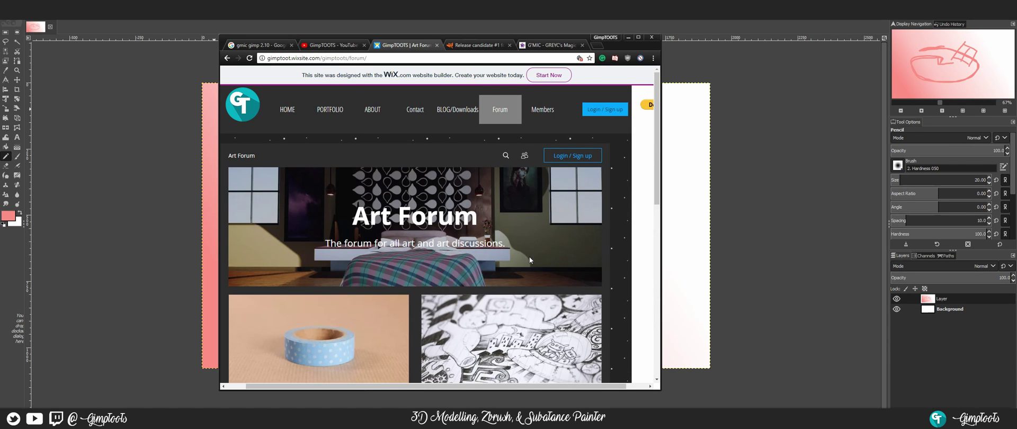
scroll(529, 256, "down", 1)
scroll(529, 249, "up", 1)
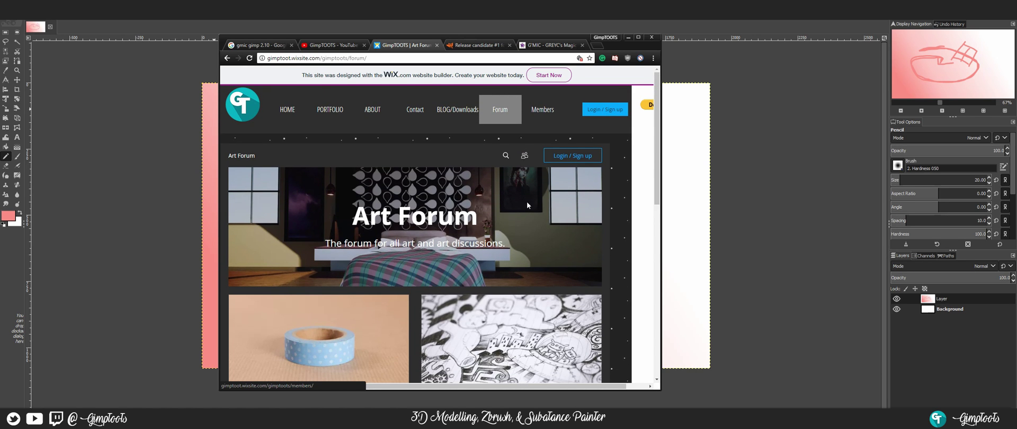
scroll(527, 204, "down", 3)
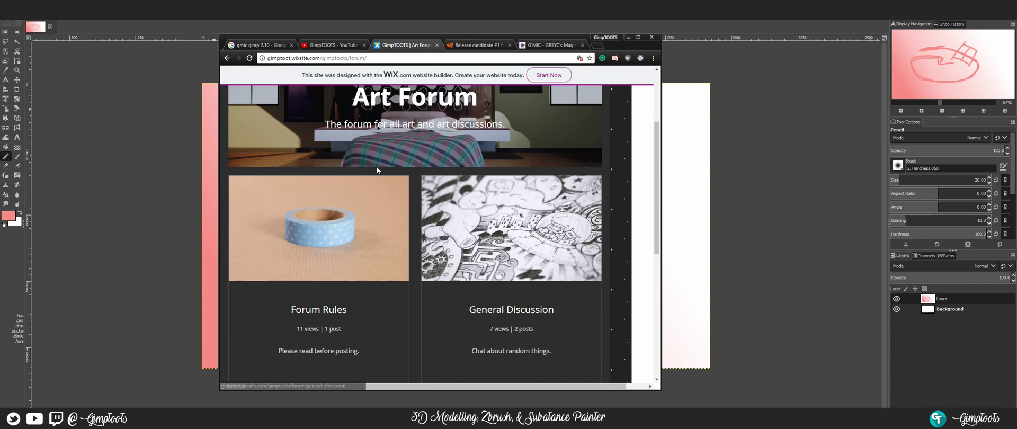
scroll(535, 209, "down", 3)
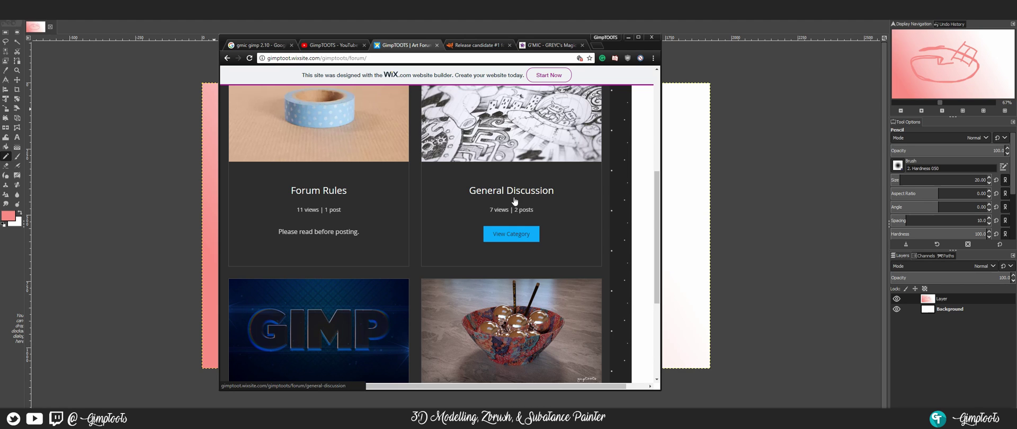
scroll(501, 215, "down", 3)
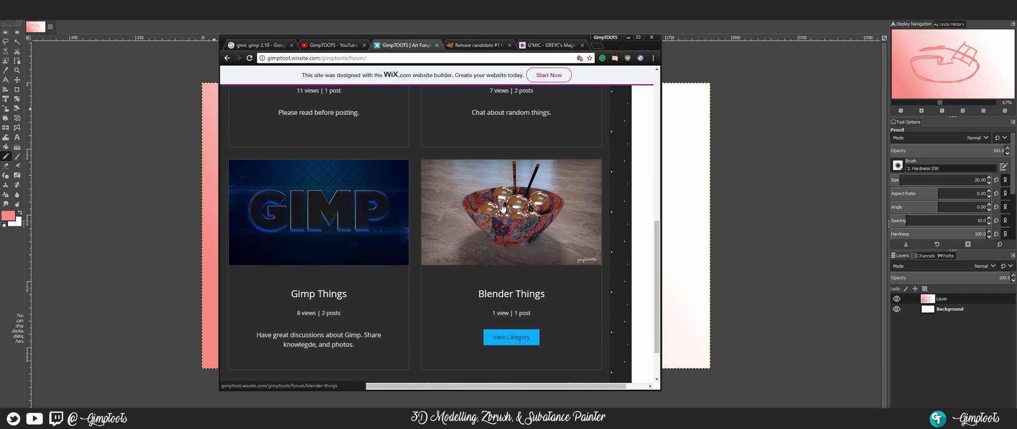